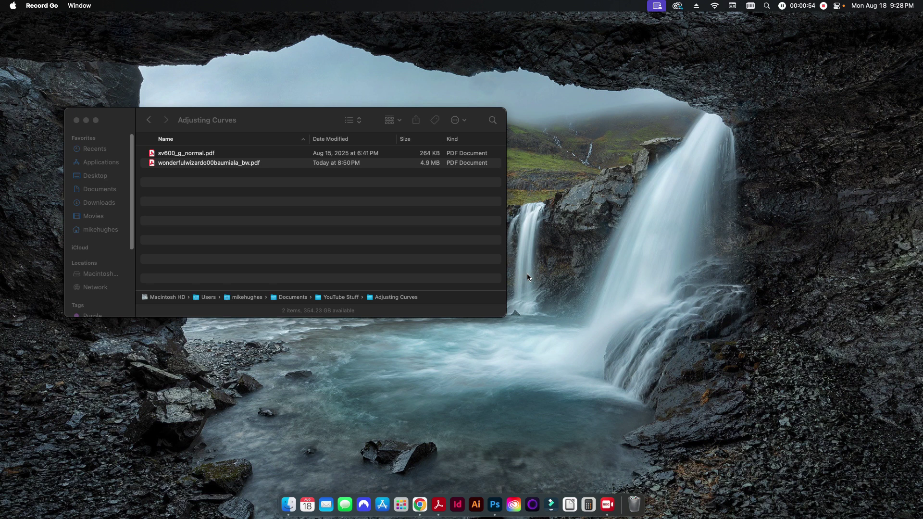
Open sv600_g_normal.pdf from the Adjusting Curves folder in Acrobat to view the scanned page, and quit Acrobat.
{"action": "left_click", "coordinate": [243, 240]}
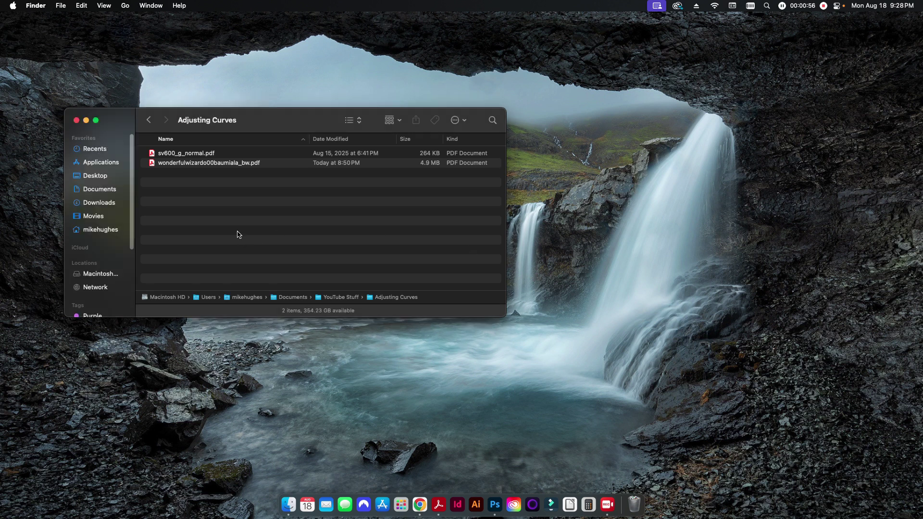
{"action": "left_click", "coordinate": [185, 155]}
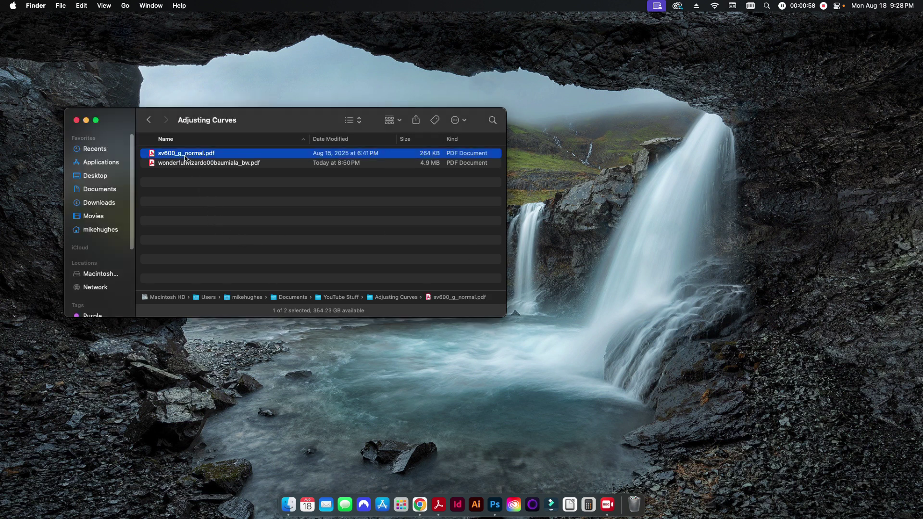
{"action": "right_click", "coordinate": [185, 156]}
{"action": "left_click", "coordinate": [198, 161]}
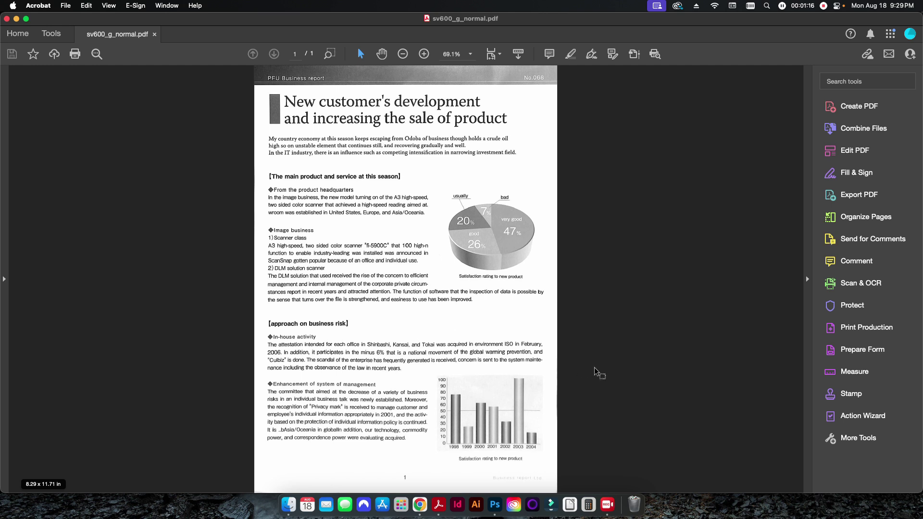
{"action": "key", "text": "super+q"}
Open sv600_g_normal.pdf in Photoshop, leaving the missing grayscale profile as is without color management.
{"action": "left_click", "coordinate": [199, 154]}
{"action": "right_click", "coordinate": [200, 153]}
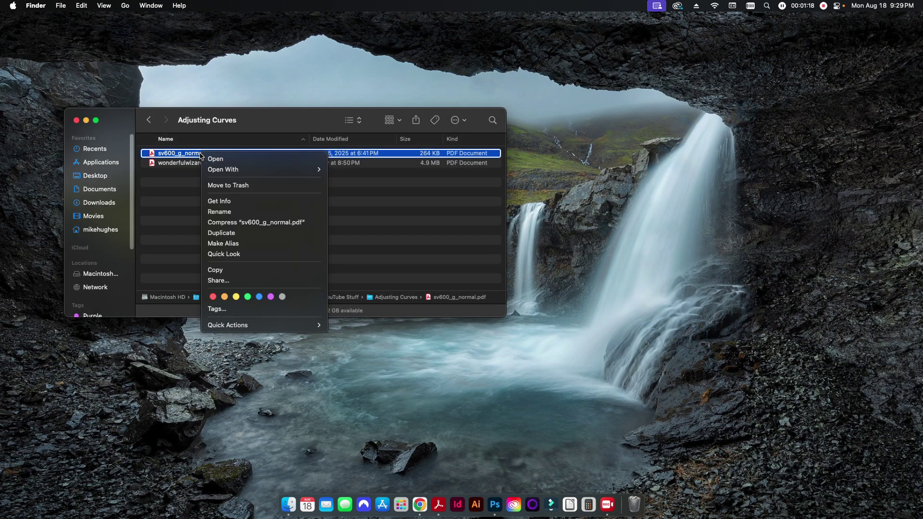
{"action": "mouse_move", "coordinate": [226, 169]}
{"action": "left_click", "coordinate": [410, 217]}
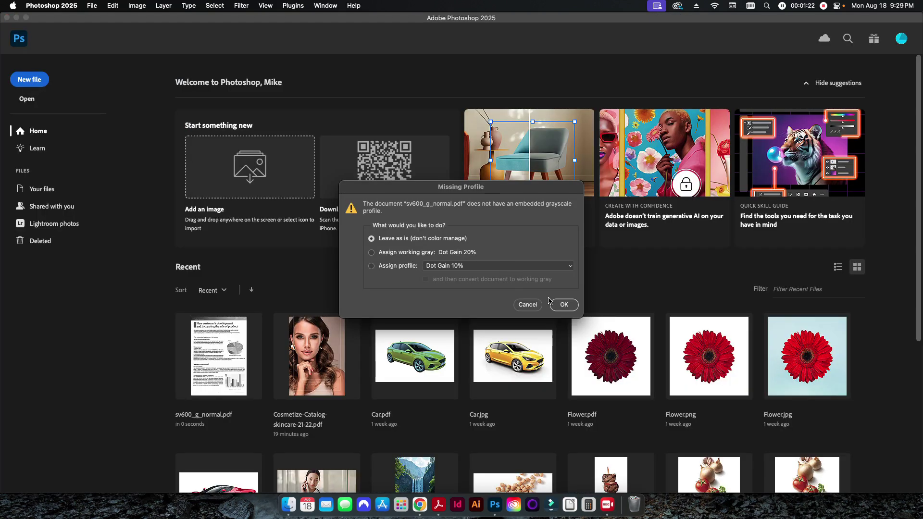
{"action": "left_click", "coordinate": [565, 308]}
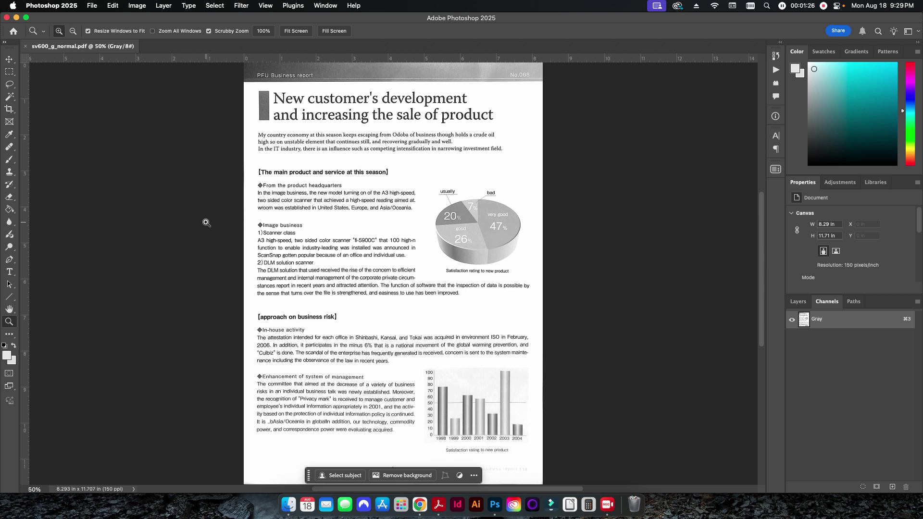
Check which color mode the scanned report uses.
{"action": "left_click", "coordinate": [123, 5]}
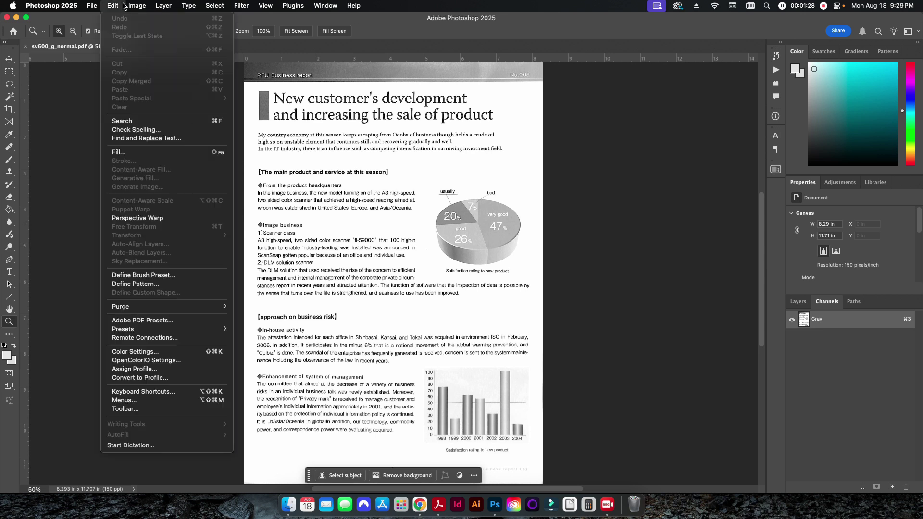
{"action": "mouse_move", "coordinate": [136, 5]}
{"action": "mouse_move", "coordinate": [211, 18]}
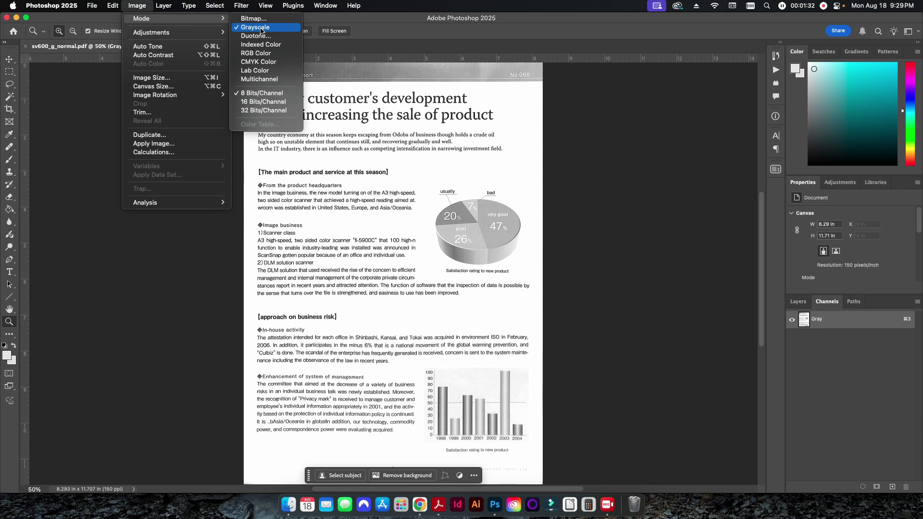
{"action": "left_click", "coordinate": [144, 9]}
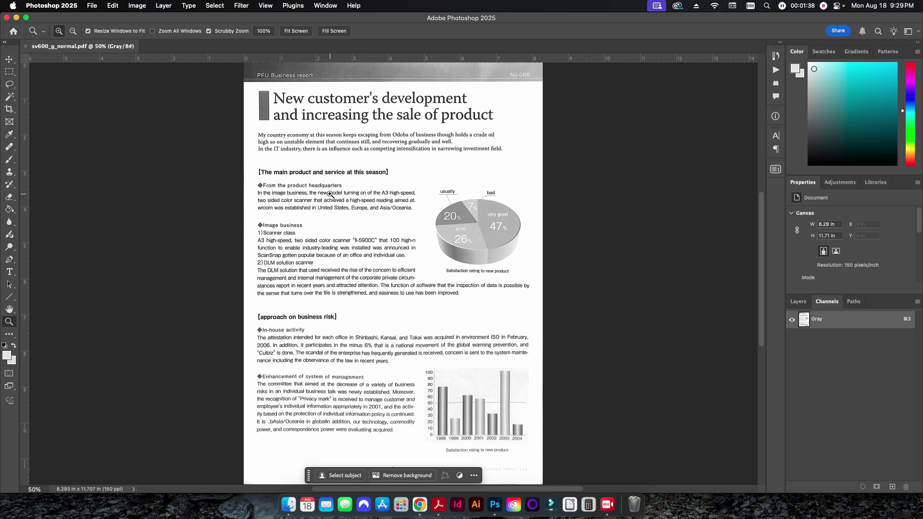
Try a Curves adjustment on a rectangular selection around the pie chart, cancel it and deselect.
{"action": "left_click", "coordinate": [9, 72]}
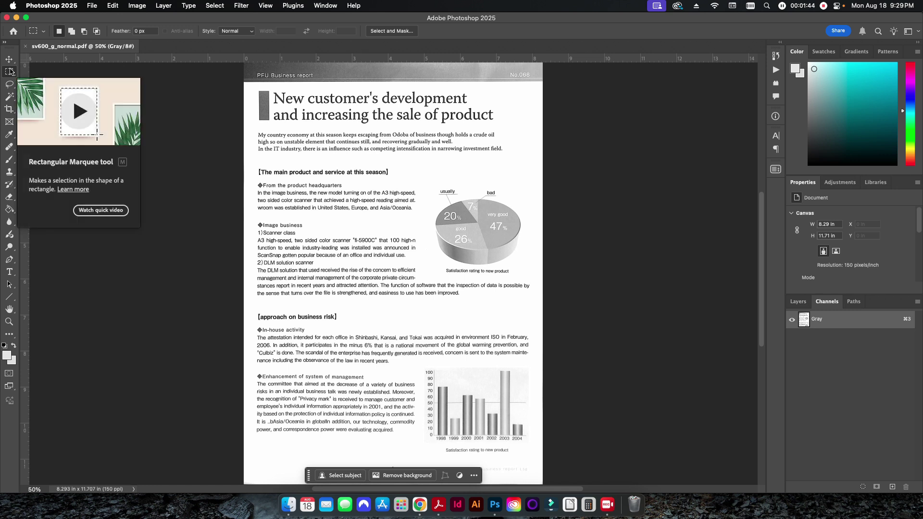
{"action": "left_click_drag", "start_coordinate": [425, 179], "coordinate": [531, 277]}
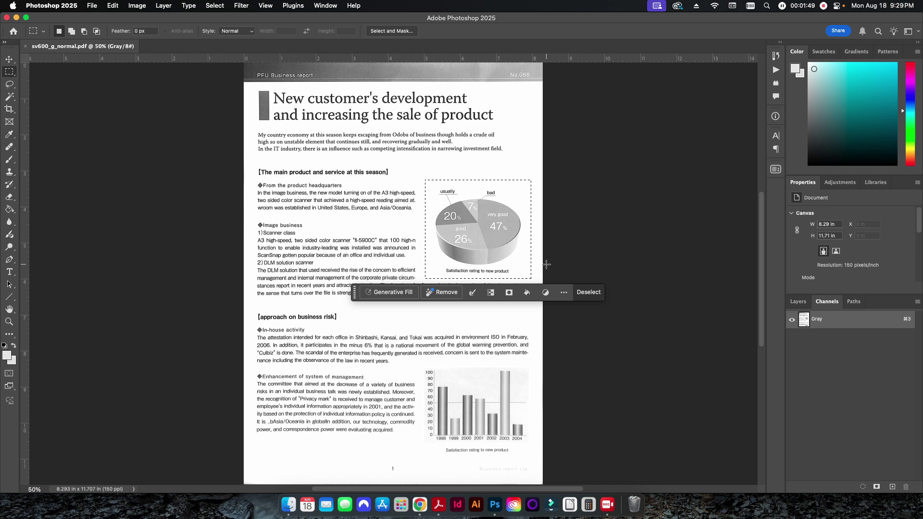
{"action": "left_click", "coordinate": [128, 7]}
{"action": "mouse_move", "coordinate": [146, 36]}
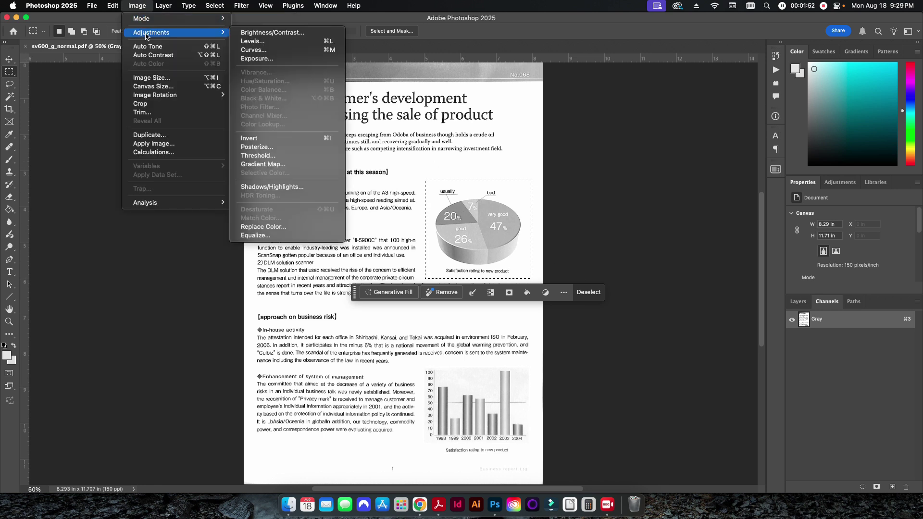
{"action": "left_click", "coordinate": [272, 50]}
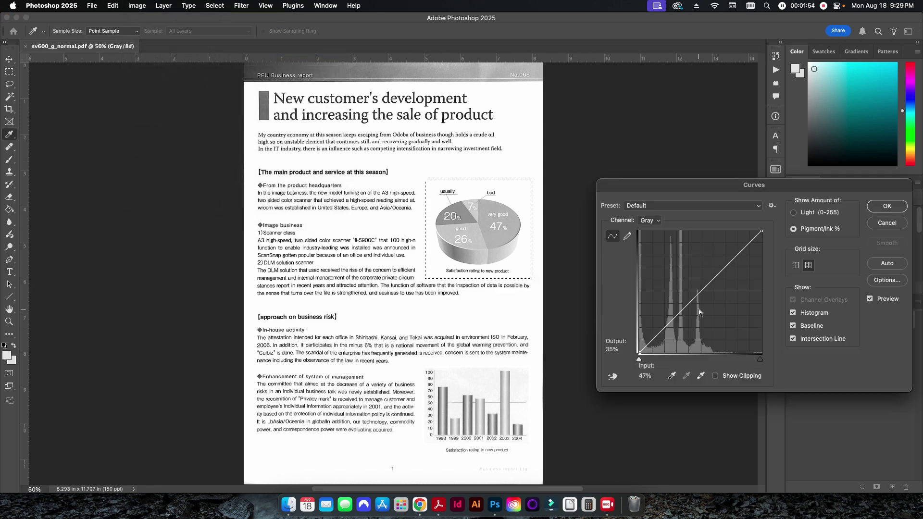
{"action": "left_click_drag", "start_coordinate": [698, 293], "coordinate": [706, 331]}
{"action": "left_click", "coordinate": [887, 222]}
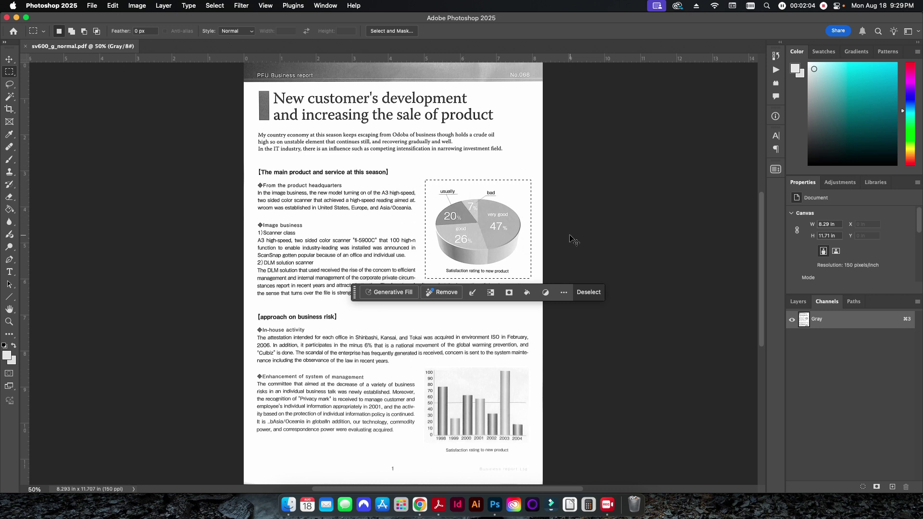
{"action": "key", "text": "super+d"}
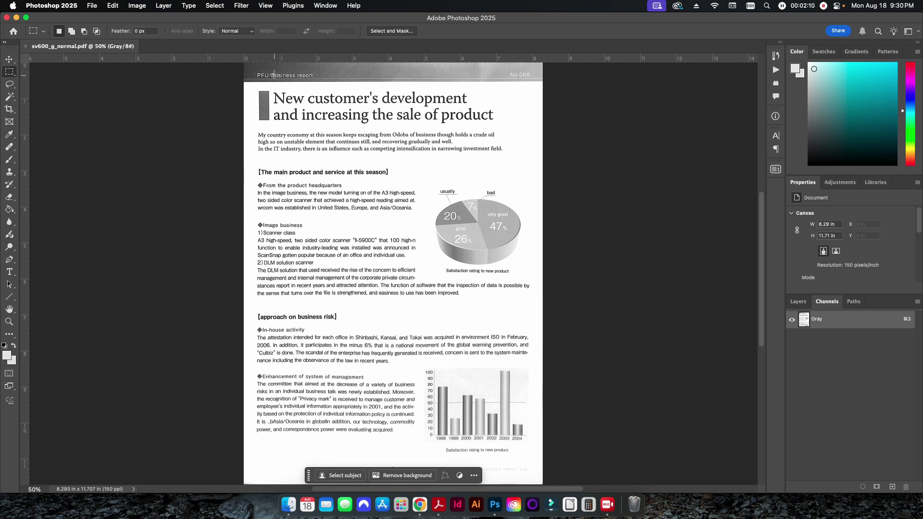
Darken the whole page with a Curves adjustment, raising the midtones to output 70 at input 49.
{"action": "left_click", "coordinate": [144, 6]}
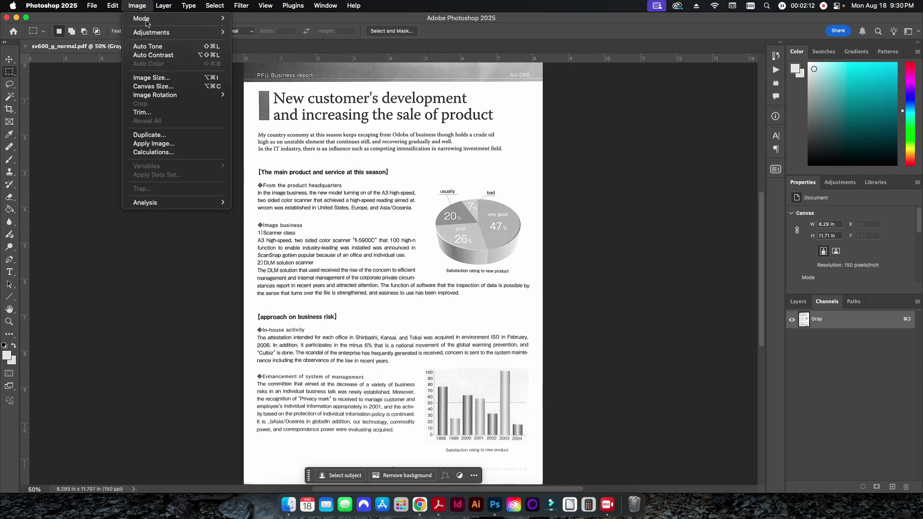
{"action": "mouse_move", "coordinate": [146, 36]}
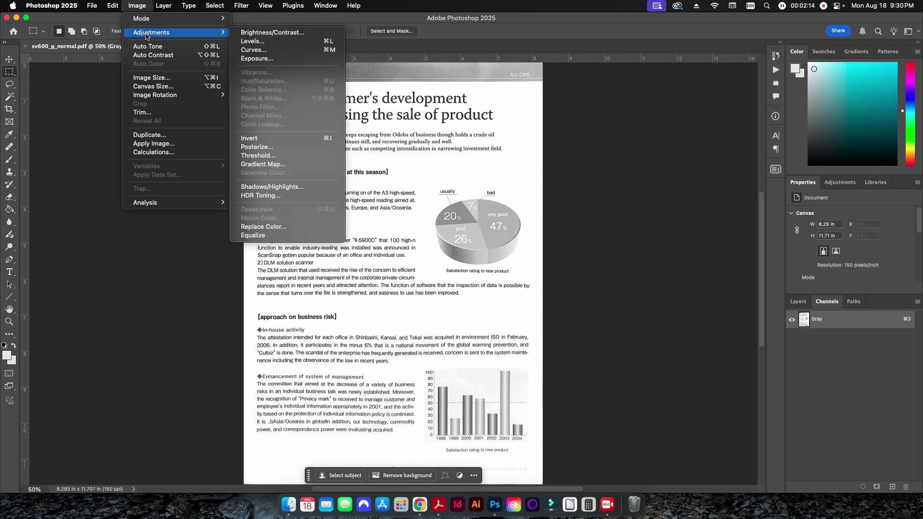
{"action": "left_click", "coordinate": [254, 50]}
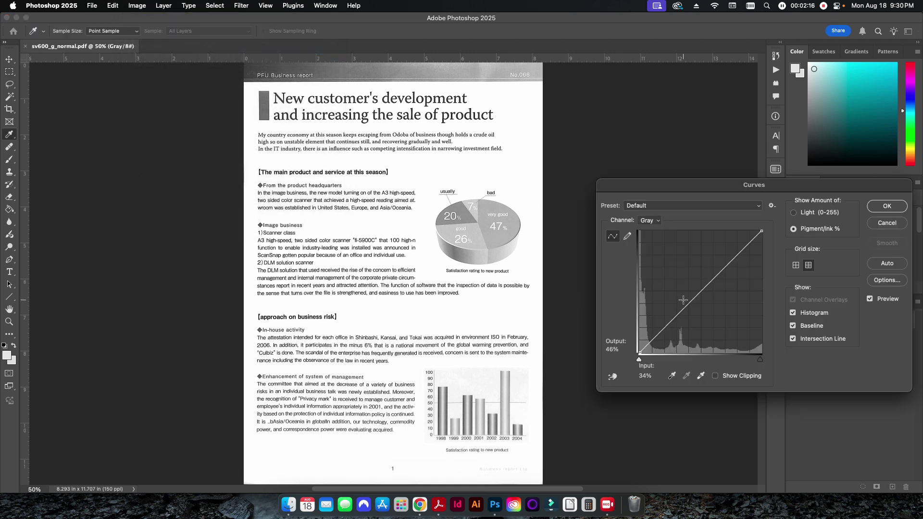
{"action": "left_click_drag", "start_coordinate": [700, 291], "coordinate": [759, 352]}
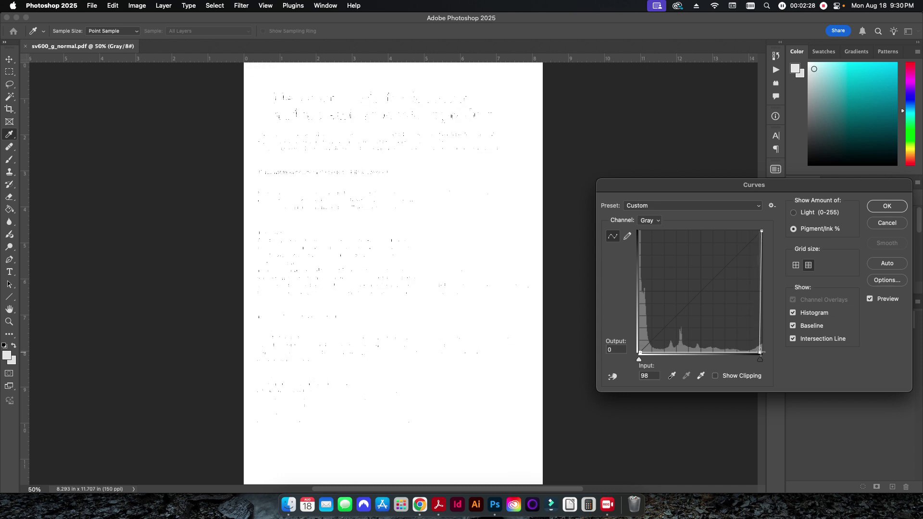
{"action": "left_click_drag", "start_coordinate": [759, 352], "coordinate": [642, 232]}
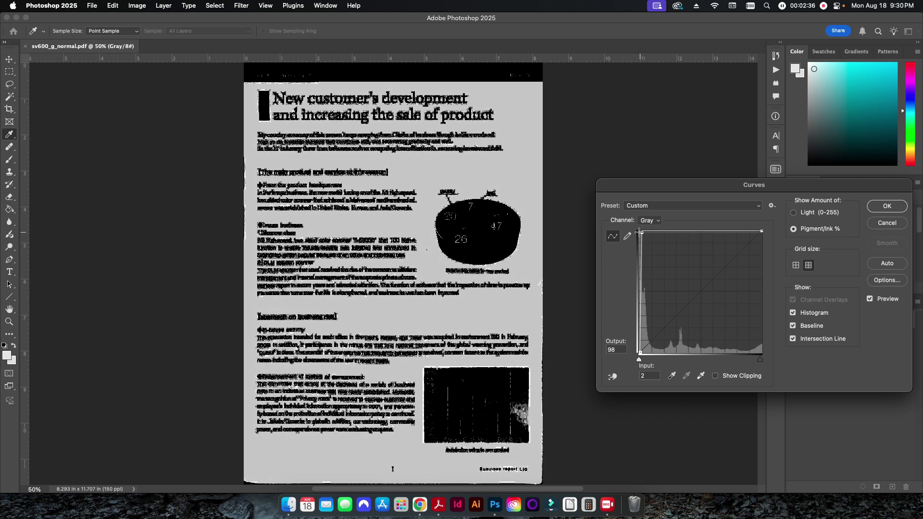
{"action": "left_click_drag", "start_coordinate": [638, 232], "coordinate": [620, 232]}
{"action": "left_click_drag", "start_coordinate": [699, 292], "coordinate": [701, 267]}
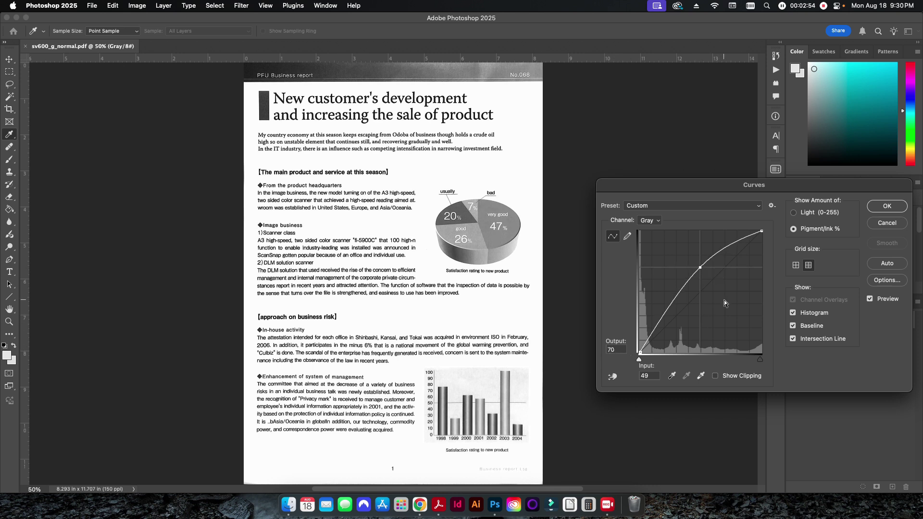
{"action": "left_click", "coordinate": [887, 207]}
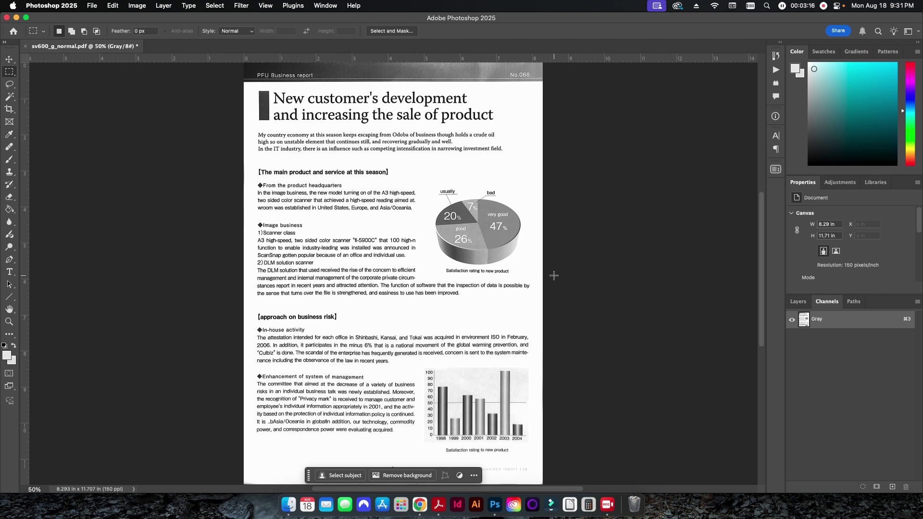
Close the report without saving the changes and quit Photoshop.
{"action": "key", "text": "super+w"}
{"action": "left_click", "coordinate": [447, 212]}
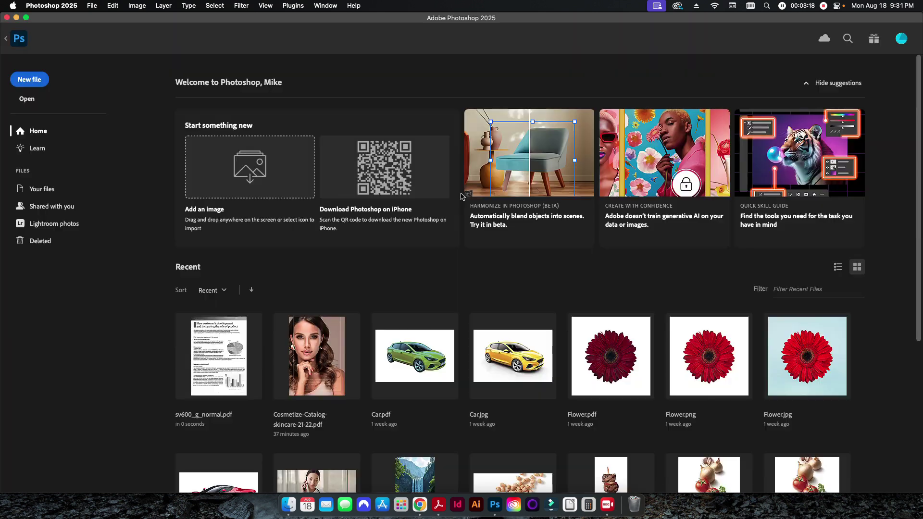
{"action": "key", "text": "super+q"}
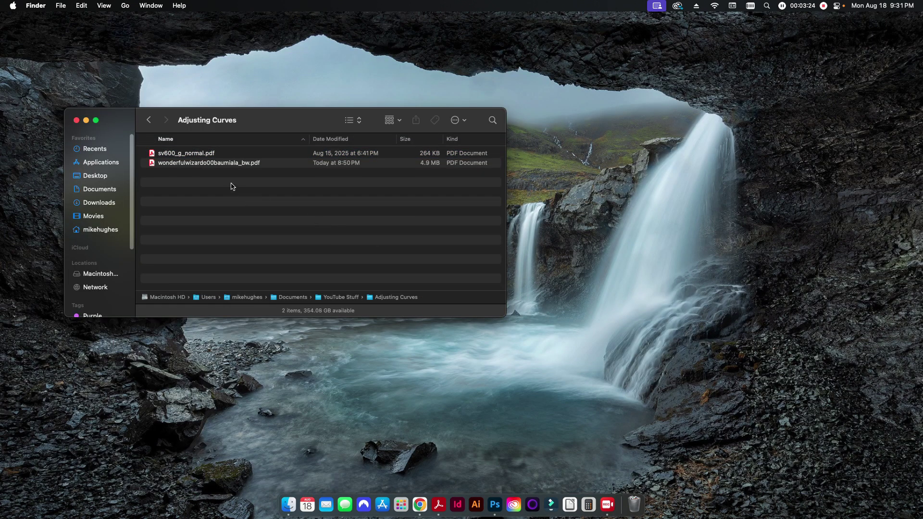
Open wonderfulwizardo00baumiala_bw.pdf in Acrobat and examine the scan quality of its first pages.
{"action": "left_click", "coordinate": [214, 164]}
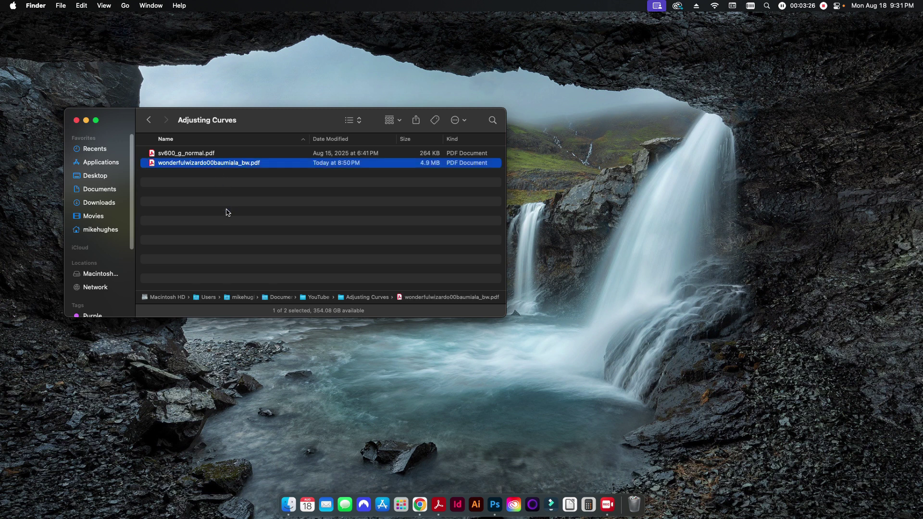
{"action": "double_click", "coordinate": [221, 167]}
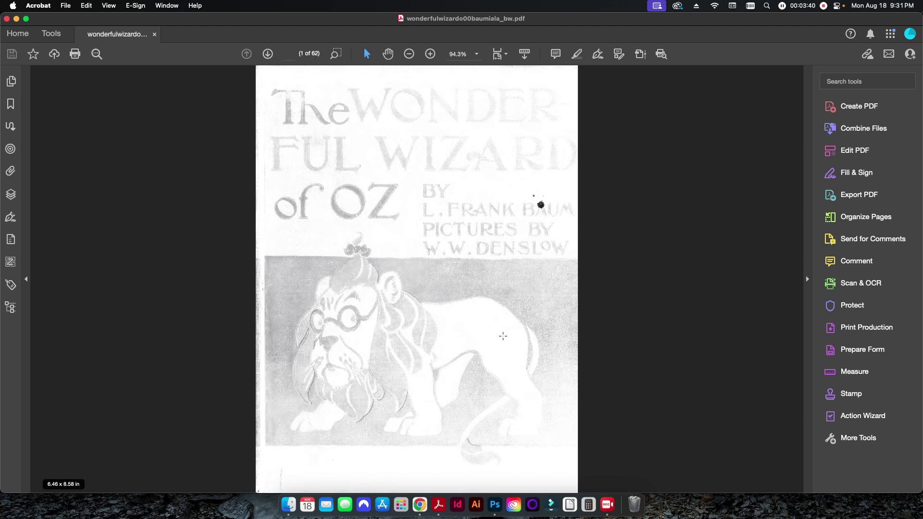
{"action": "scroll", "coordinate": [431, 280], "scroll_direction": "down", "scroll_amount": 10}
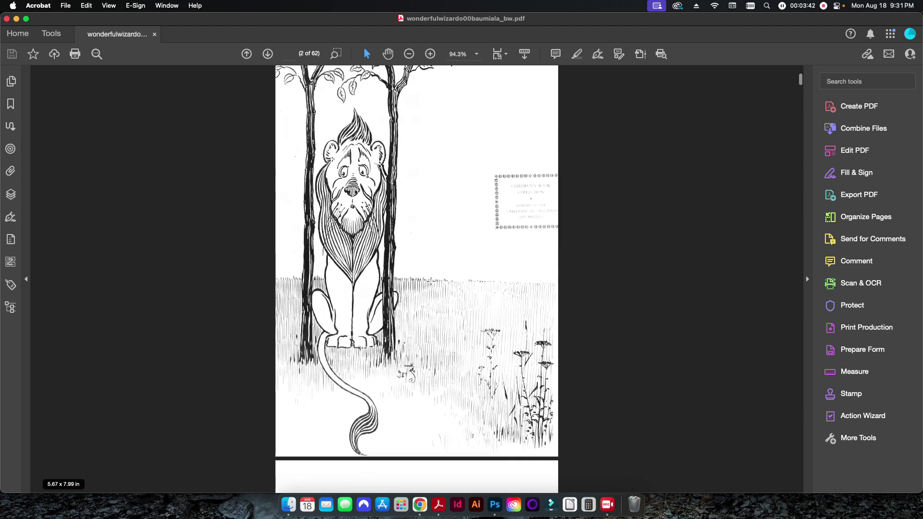
{"action": "scroll", "coordinate": [431, 280], "scroll_direction": "down", "scroll_amount": 15}
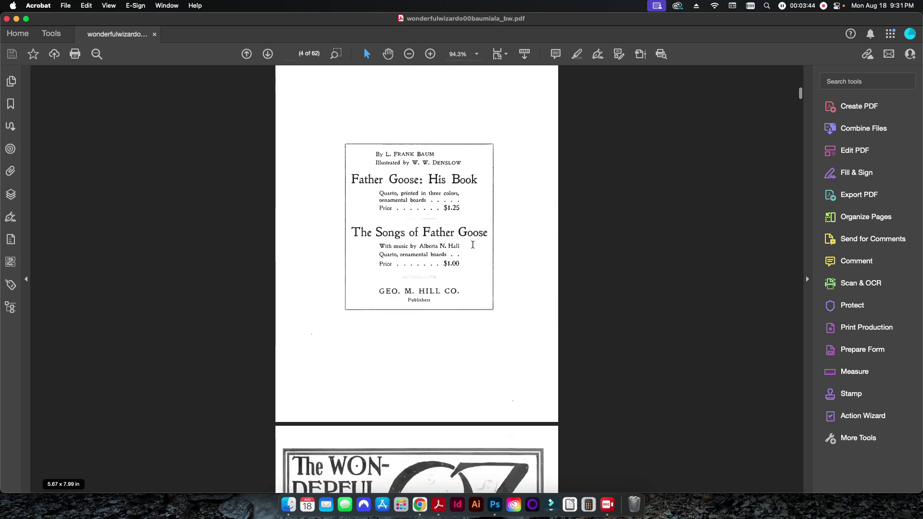
{"action": "scroll", "coordinate": [473, 245], "scroll_direction": "down", "scroll_amount": 12}
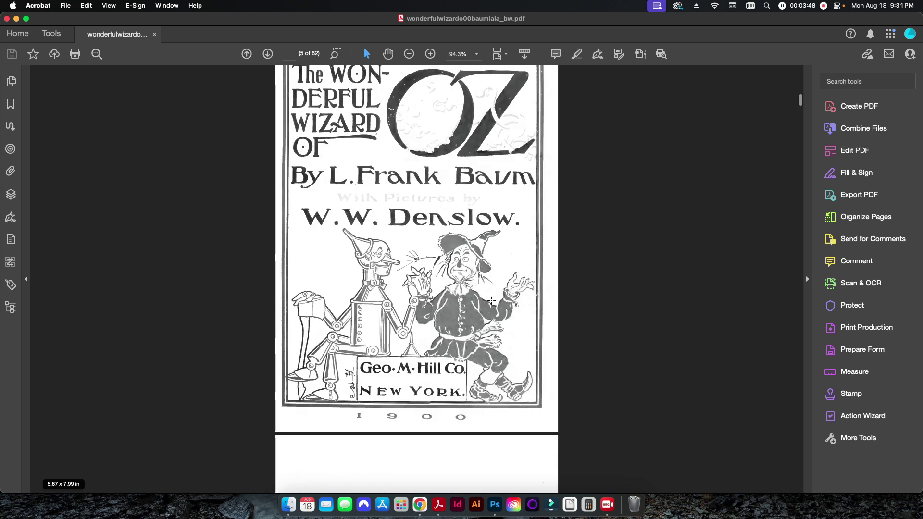
{"action": "scroll", "coordinate": [469, 287], "scroll_direction": "up", "scroll_amount": 2}
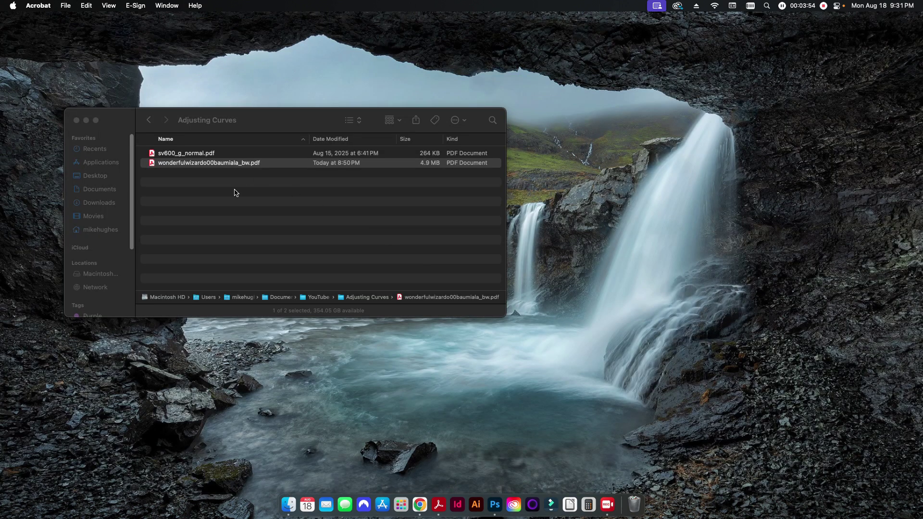
Open wonderfulwizardo00baumiala_bw.pdf in Photoshop to look through the pages offered for import, cancel the import and hide Photoshop.
{"action": "right_click", "coordinate": [222, 164]}
{"action": "mouse_move", "coordinate": [380, 181]}
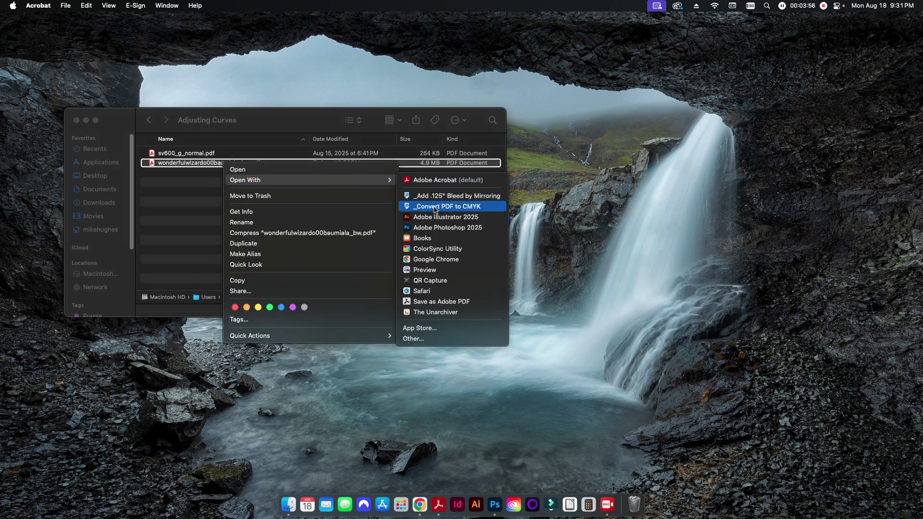
{"action": "left_click", "coordinate": [427, 228]}
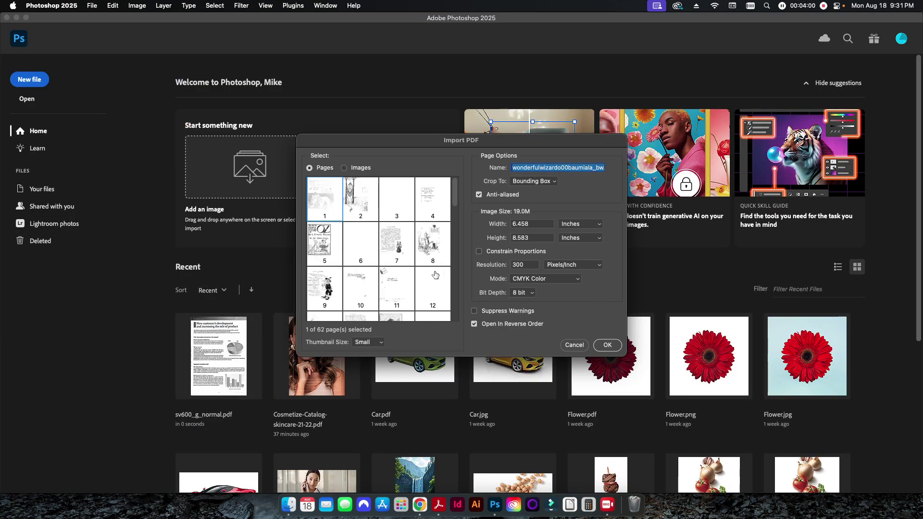
{"action": "left_click_drag", "start_coordinate": [457, 196], "coordinate": [426, 299]}
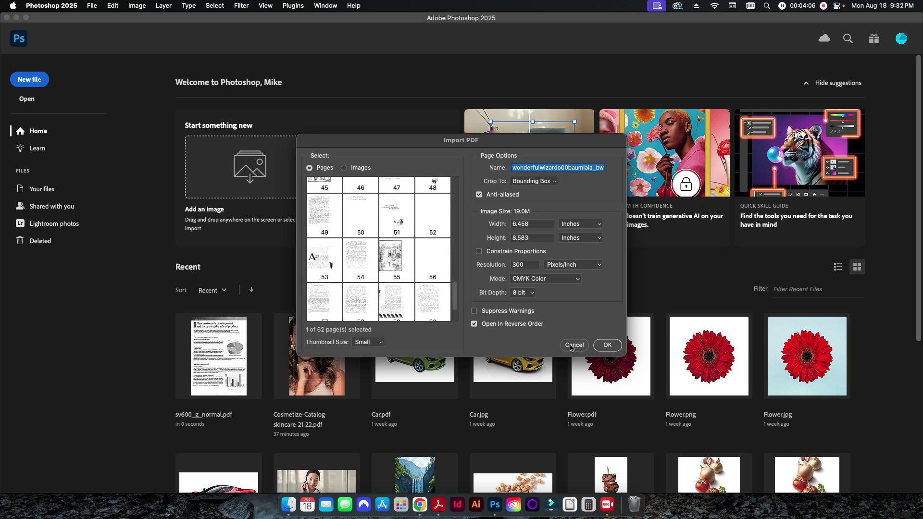
{"action": "left_click", "coordinate": [571, 347]}
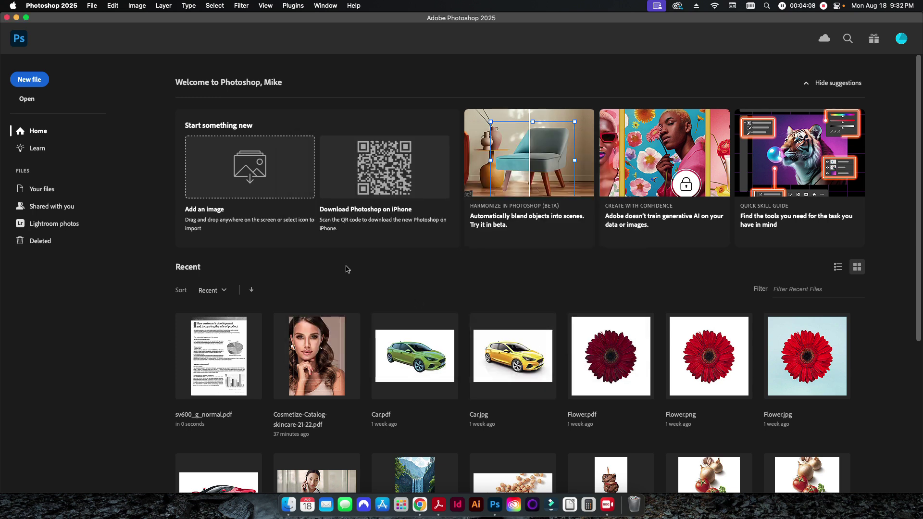
{"action": "key", "text": "super+h"}
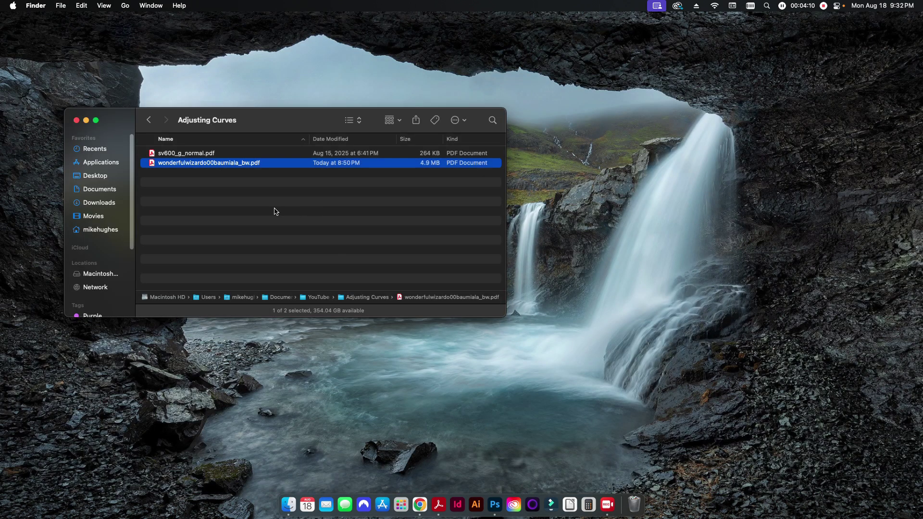
Open wonderfulwizardo00baumiala_bw.pdf in Acrobat and bring up the Adjust Dot Gain single fixup in Preflight's Prepress, Color and Transparency library.
{"action": "double_click", "coordinate": [235, 164]}
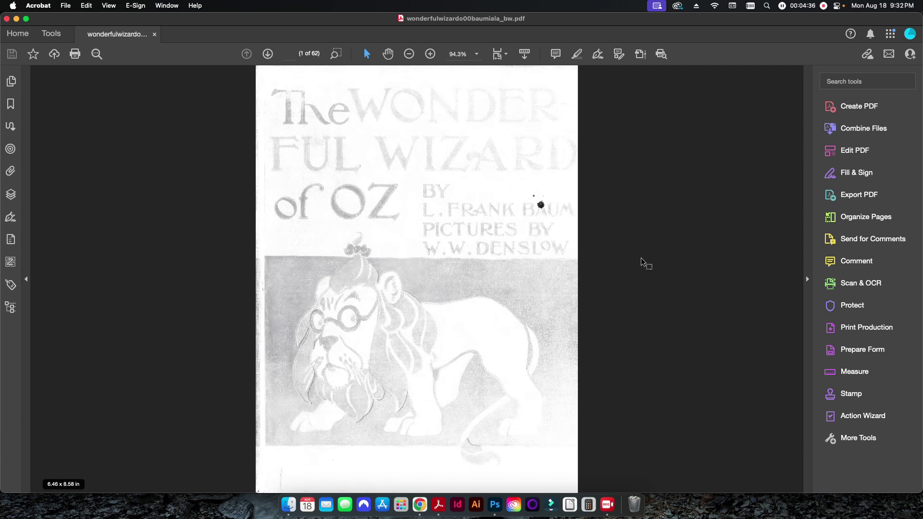
{"action": "left_click", "coordinate": [878, 329]}
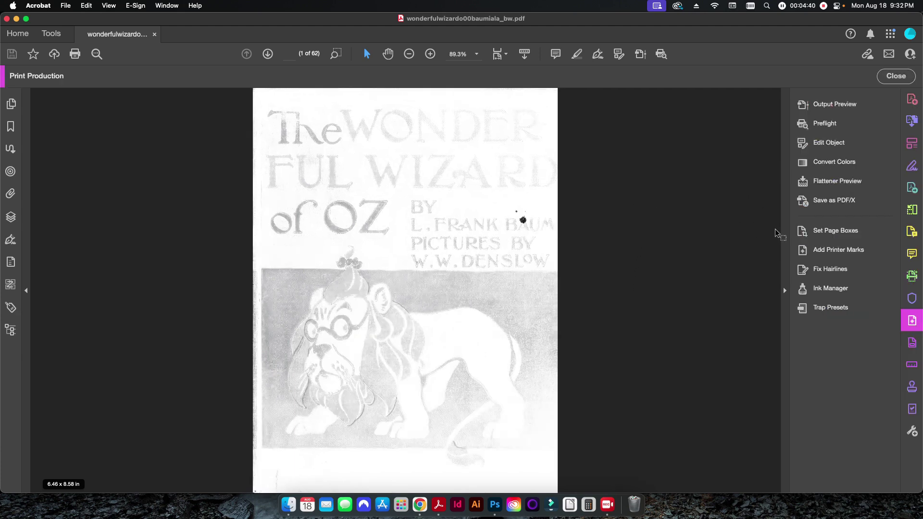
{"action": "left_click", "coordinate": [825, 125]}
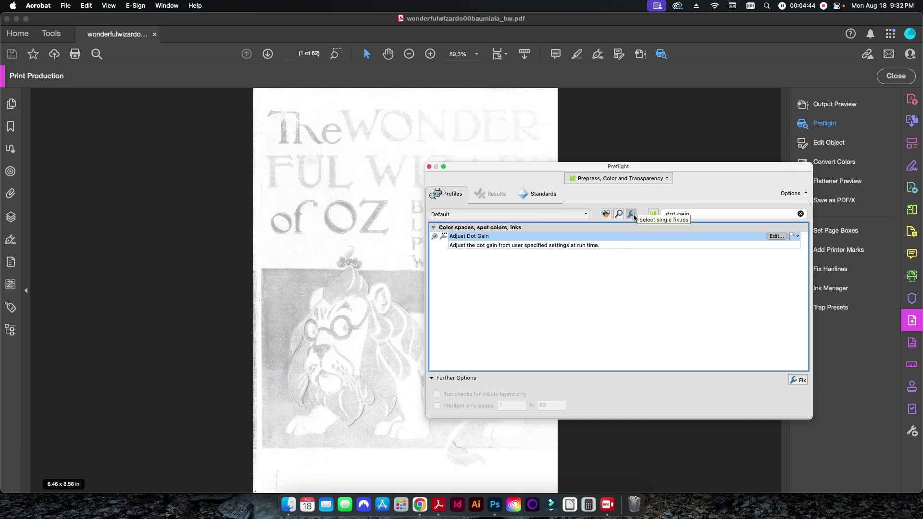
{"action": "left_click", "coordinate": [694, 214]}
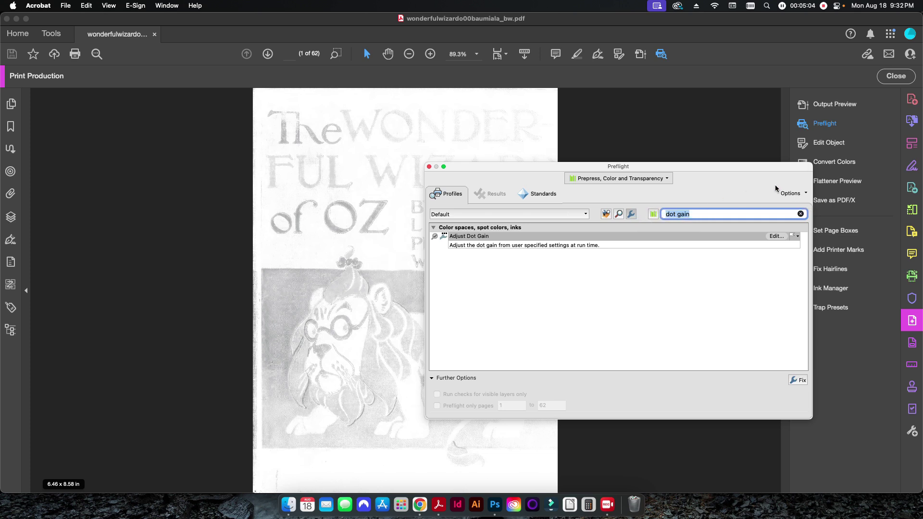
{"action": "left_click", "coordinate": [792, 193]}
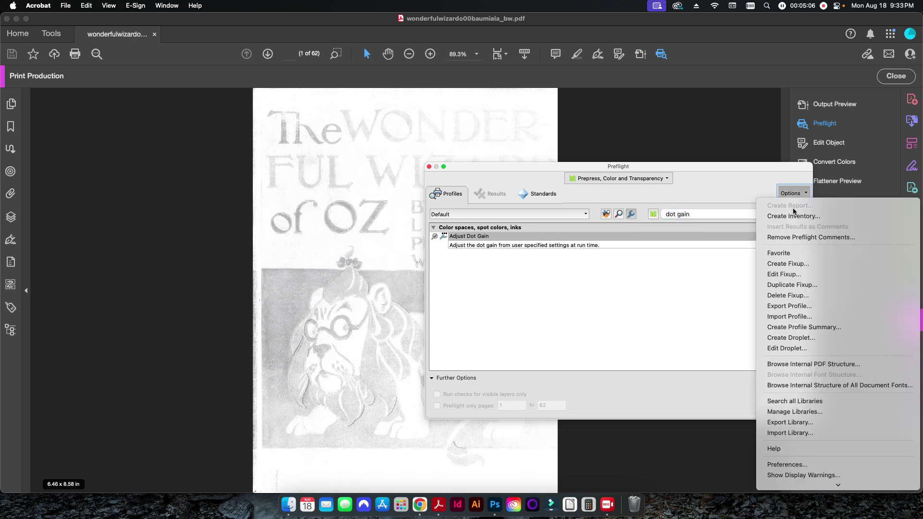
{"action": "left_click", "coordinate": [735, 207]}
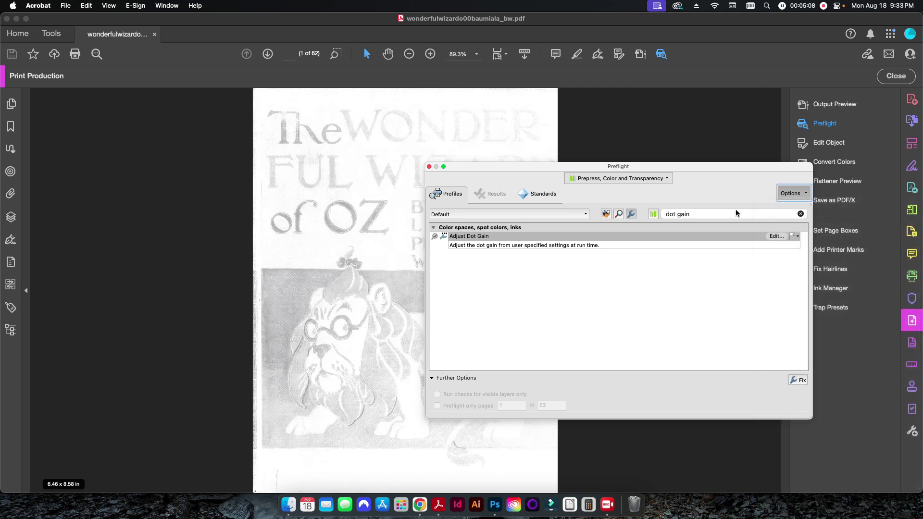
Open the Adjust Dot Gain fixup for editing and look through its object filters and dot gain curve presets.
{"action": "left_click", "coordinate": [775, 236]}
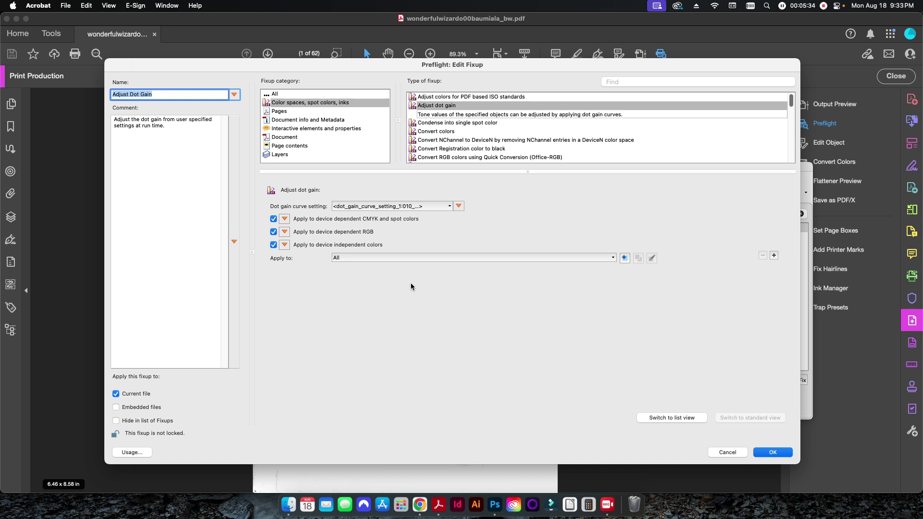
{"action": "left_click", "coordinate": [354, 258]}
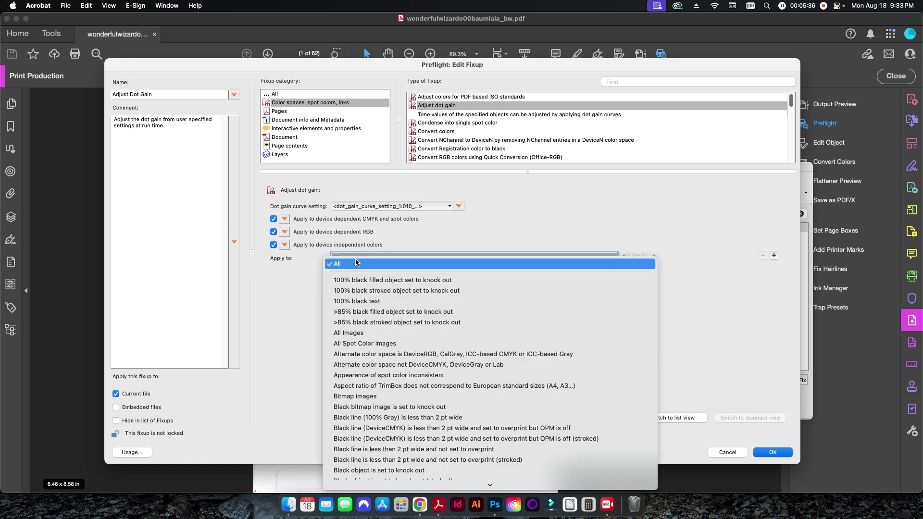
{"action": "left_click", "coordinate": [305, 272]}
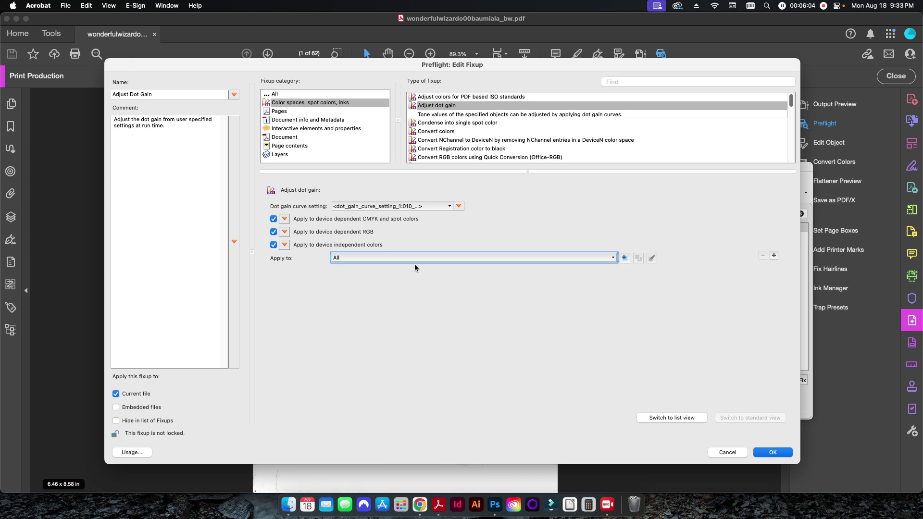
{"action": "left_click", "coordinate": [427, 206]}
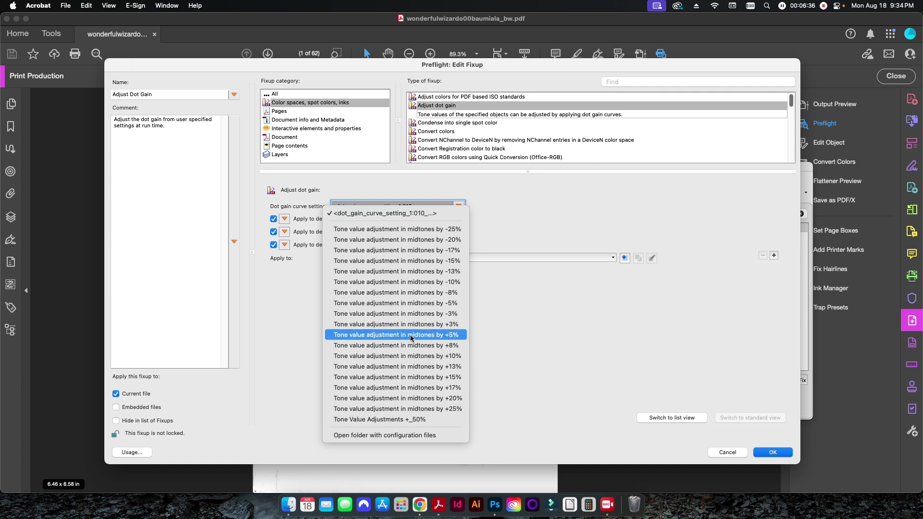
{"action": "left_click", "coordinate": [503, 342]}
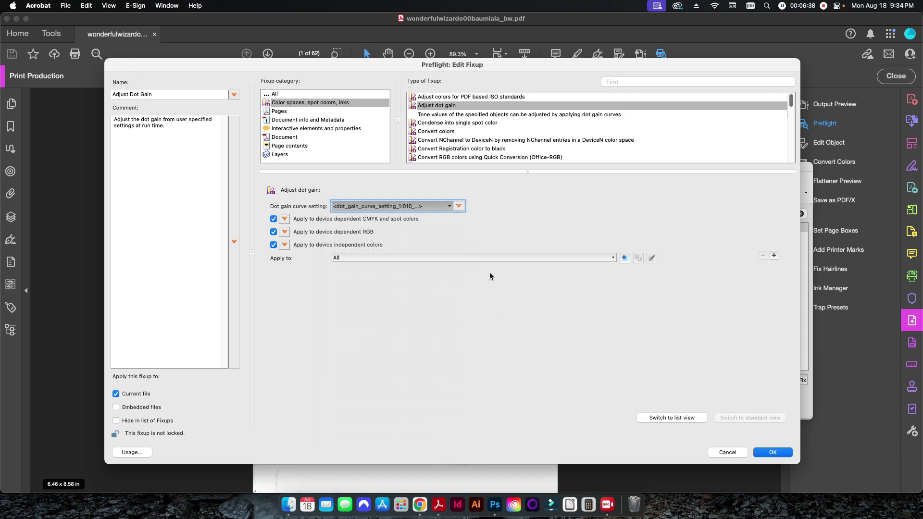
{"action": "left_click", "coordinate": [459, 210]}
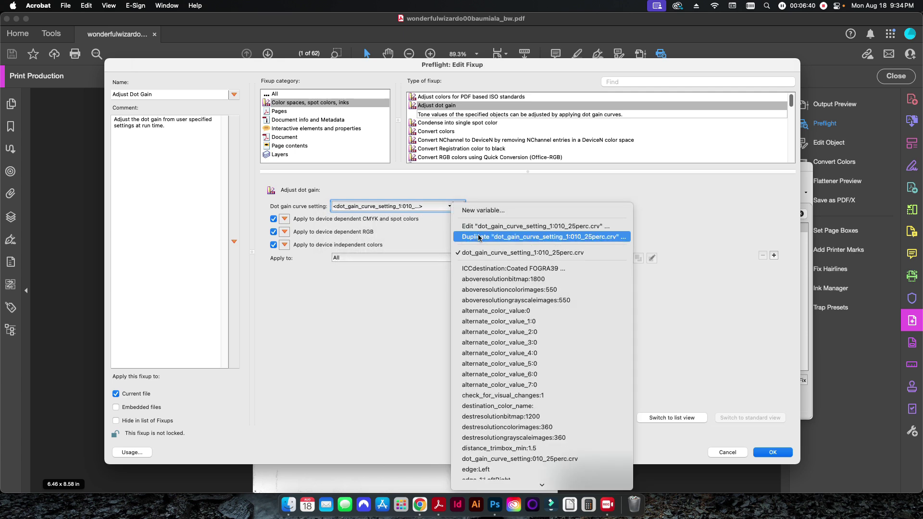
{"action": "left_click", "coordinate": [483, 211]}
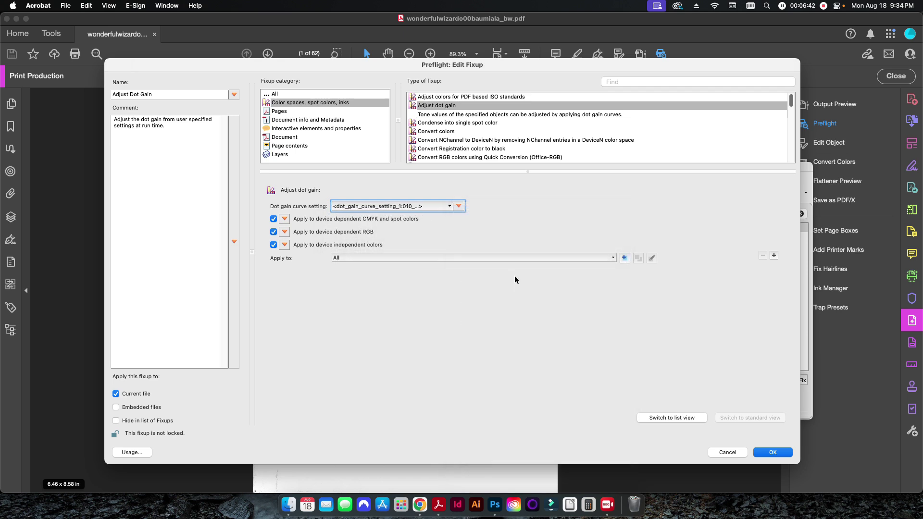
{"action": "left_click", "coordinate": [560, 254]}
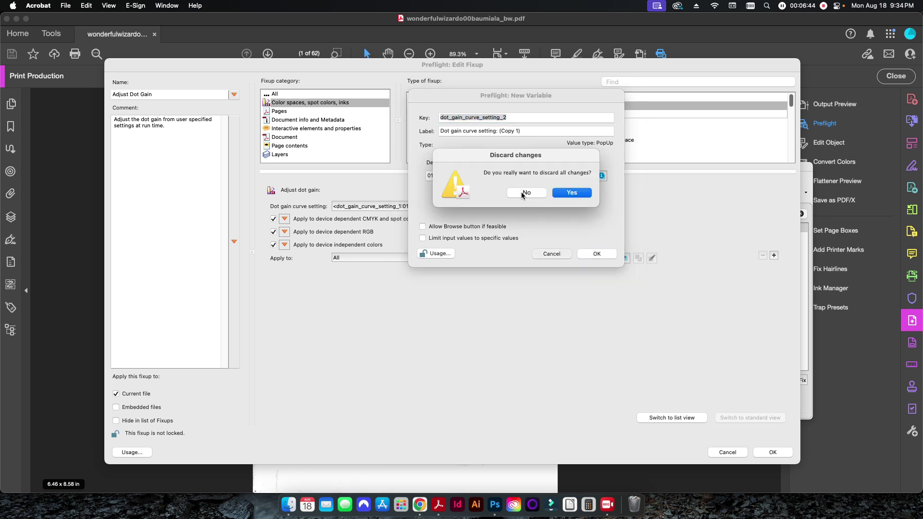
{"action": "left_click", "coordinate": [568, 194]}
Inspect the dot gain curve variable's settings and the available curve presets, and leave the fixup editor without making changes.
{"action": "left_click", "coordinate": [457, 206]}
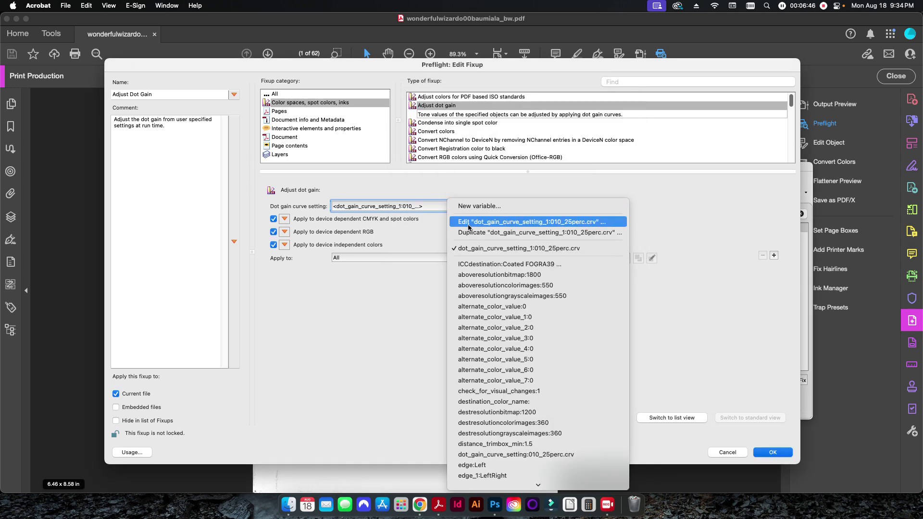
{"action": "left_click", "coordinate": [476, 223]}
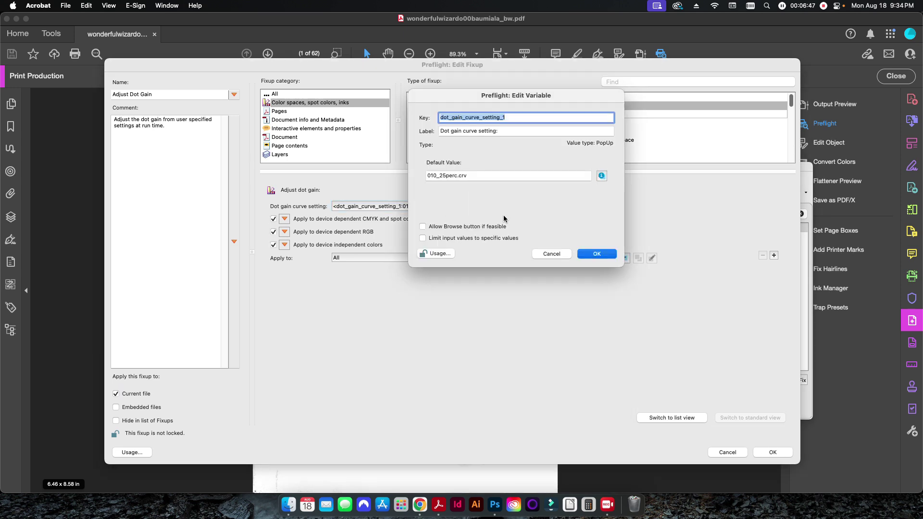
{"action": "left_click", "coordinate": [443, 130]}
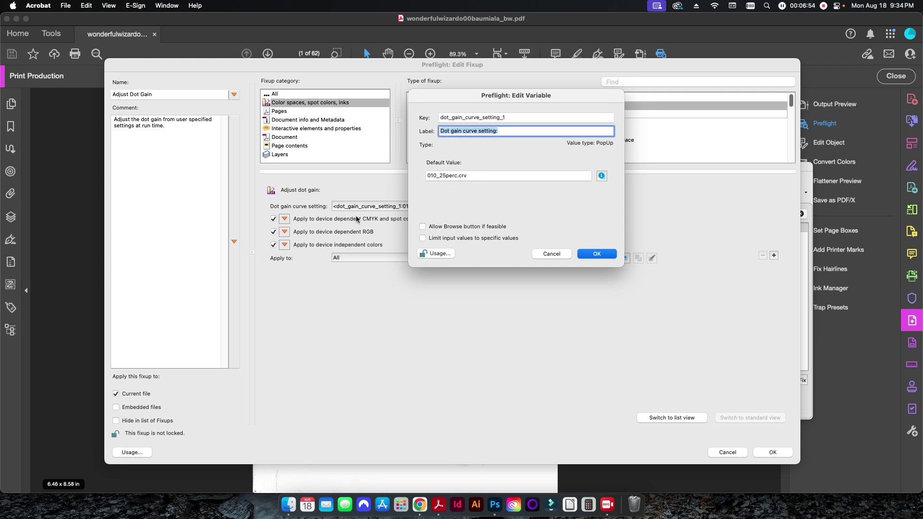
{"action": "left_click", "coordinate": [551, 254]}
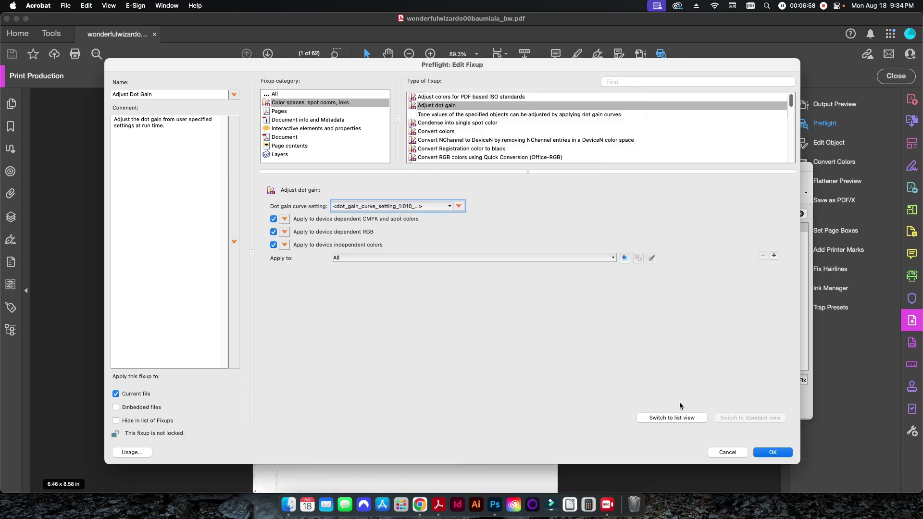
{"action": "left_click", "coordinate": [423, 209]}
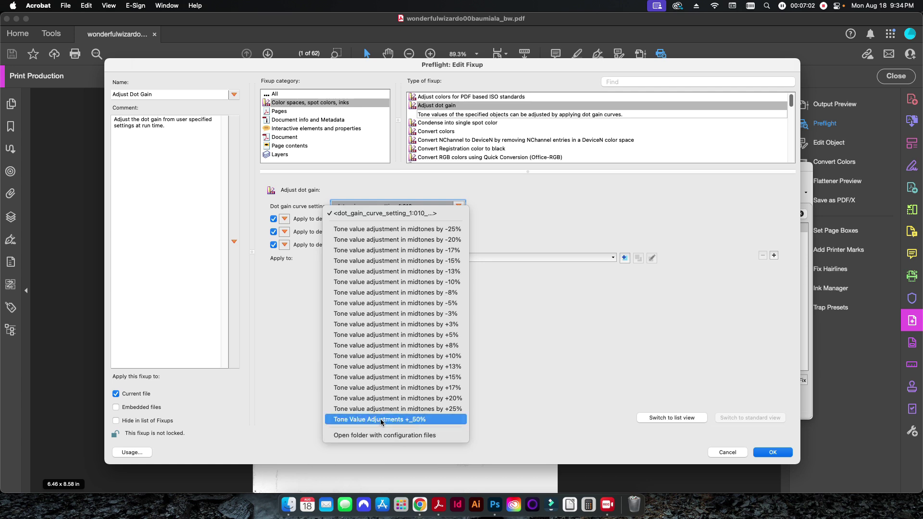
{"action": "left_click", "coordinate": [710, 458]}
{"action": "left_click", "coordinate": [727, 454]}
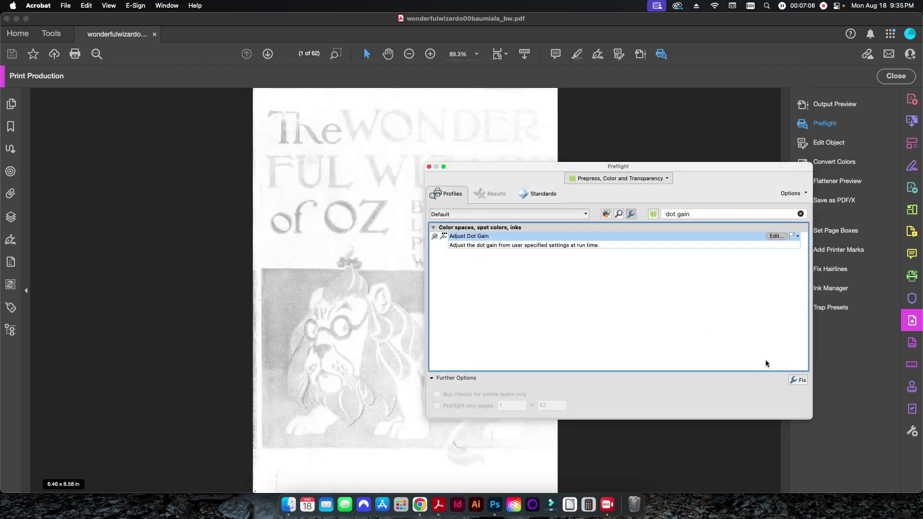
Run the Adjust Dot Gain fixup with the curve setting "Tone value adjustment in midtones by +25%".
{"action": "left_click", "coordinate": [796, 381]}
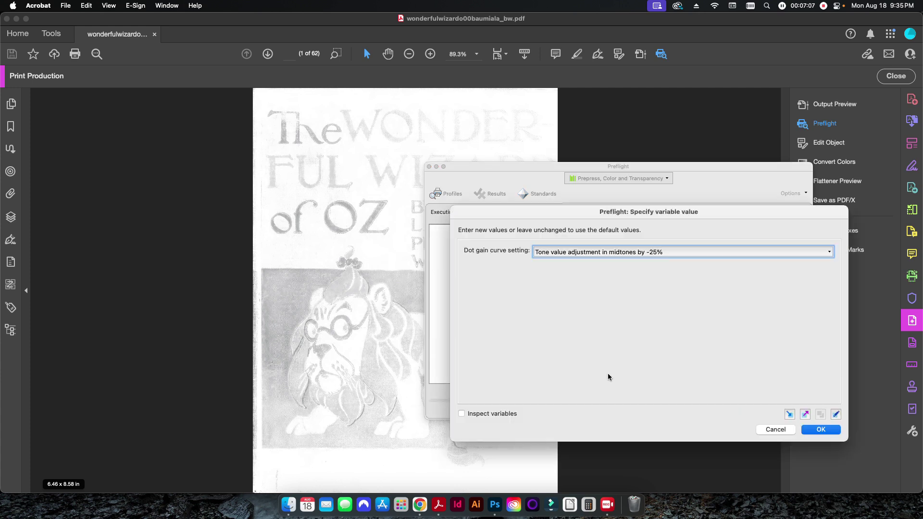
{"action": "left_click", "coordinate": [584, 252]}
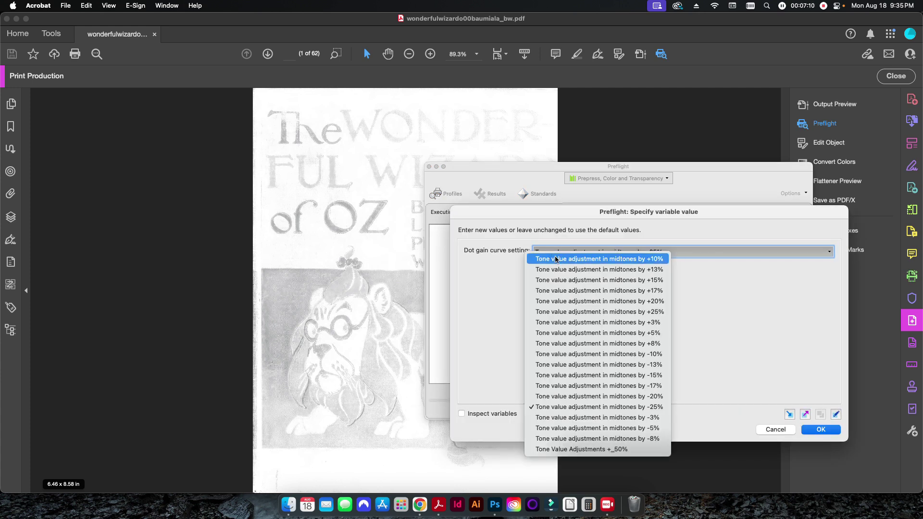
{"action": "left_click", "coordinate": [577, 311]}
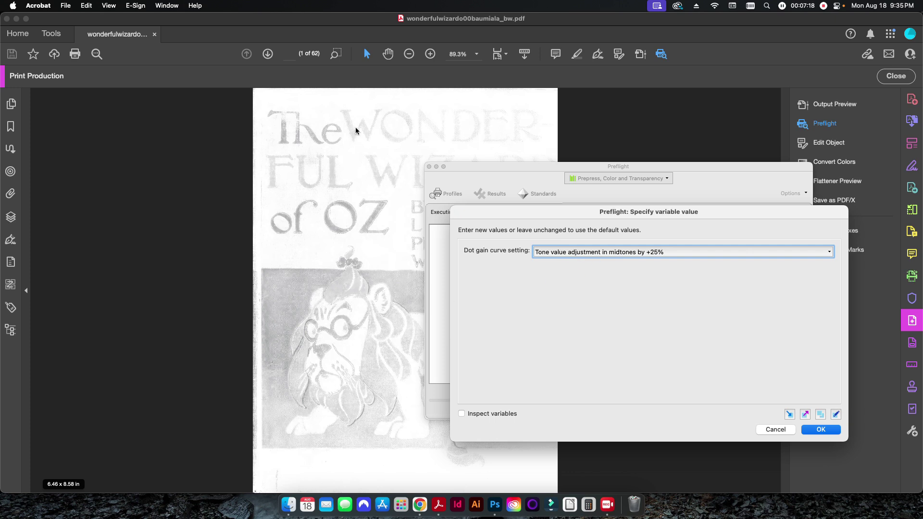
{"action": "left_click", "coordinate": [822, 429]}
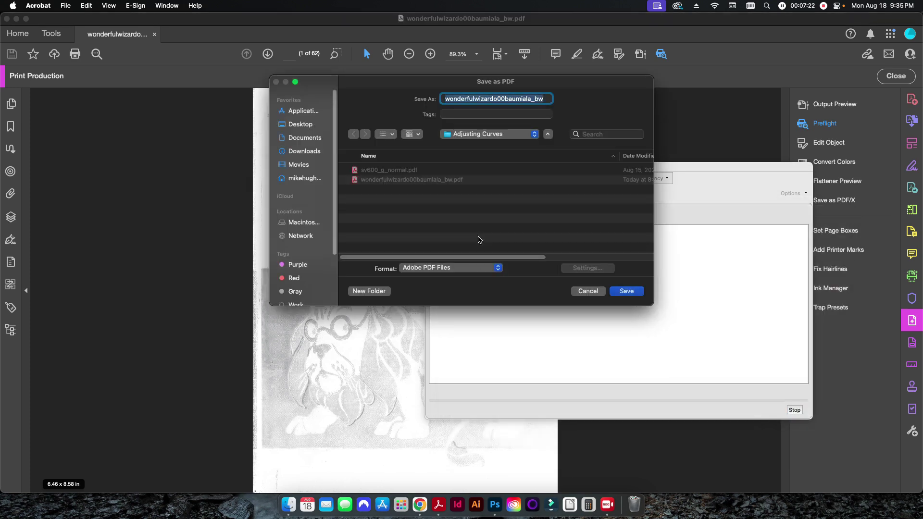
Save the adjusted PDF as wonderfulwizardo00baumiala_bw_2 in the Adjusting Curves folder and close Preflight.
{"action": "key", "text": "Right"}
{"action": "type", "text": "_2"}
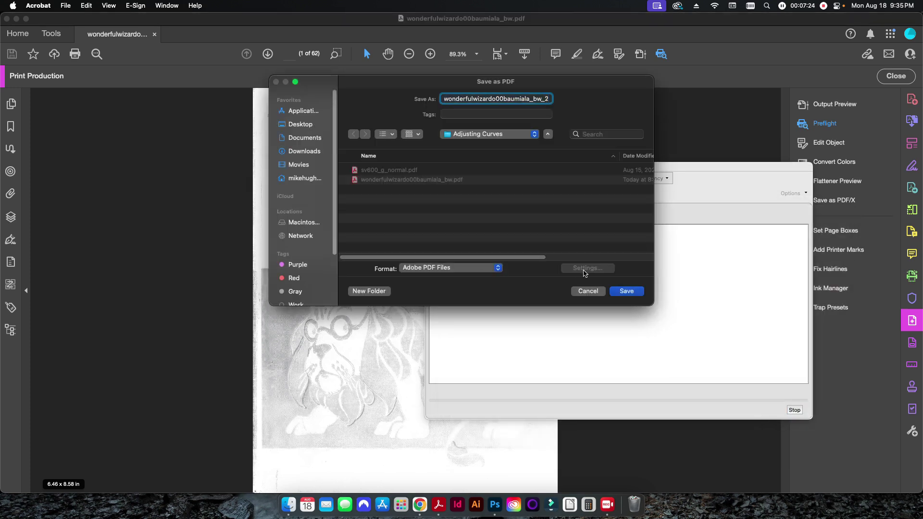
{"action": "left_click", "coordinate": [636, 291]}
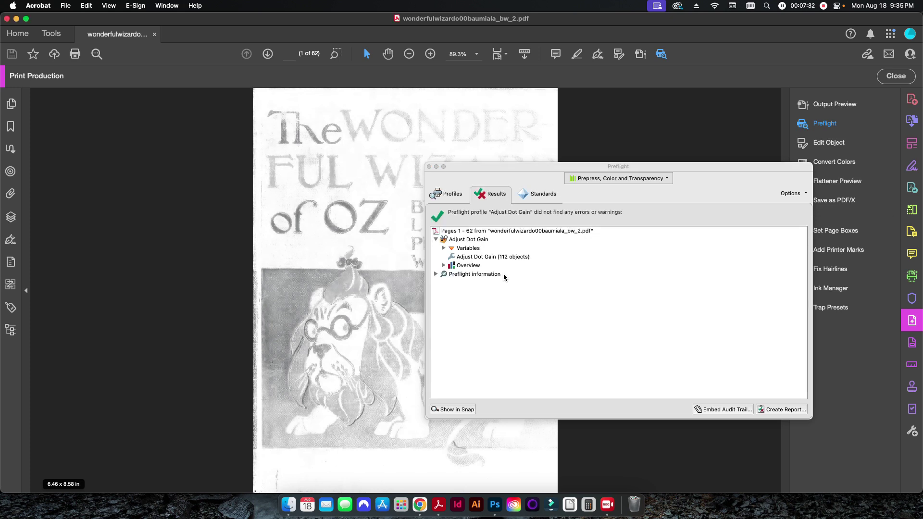
{"action": "left_click", "coordinate": [429, 166]}
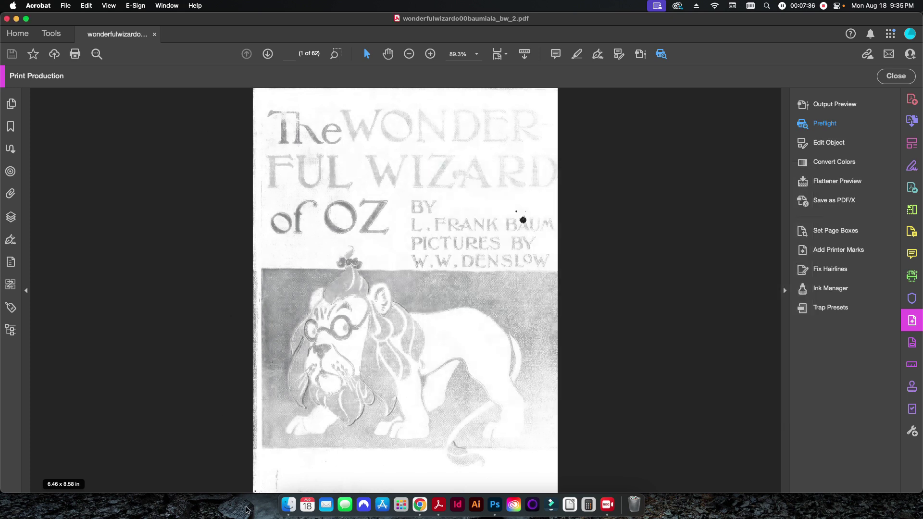
Reopen the original wonderfulwizardo00baumiala_bw.pdf from Finder alongside the adjusted copy and close the Print Production tools.
{"action": "left_click", "coordinate": [289, 504]}
{"action": "double_click", "coordinate": [214, 172]}
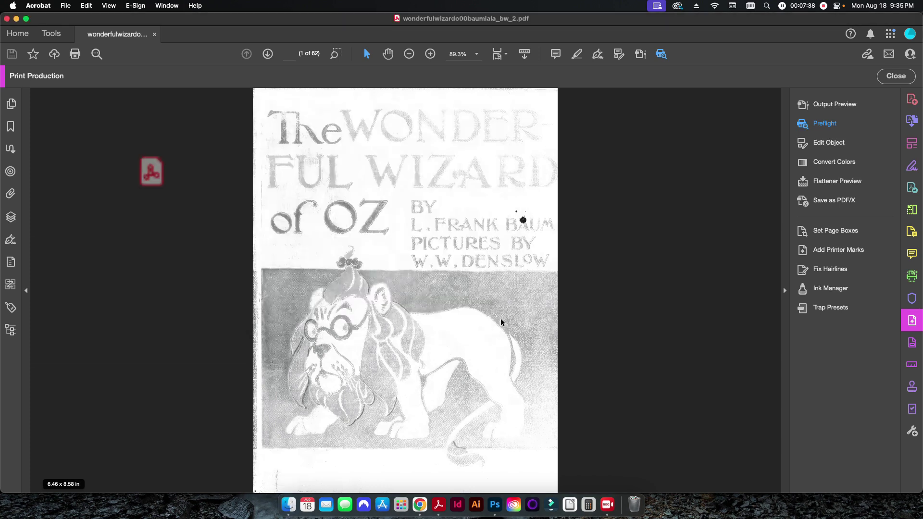
{"action": "left_click", "coordinate": [138, 35]}
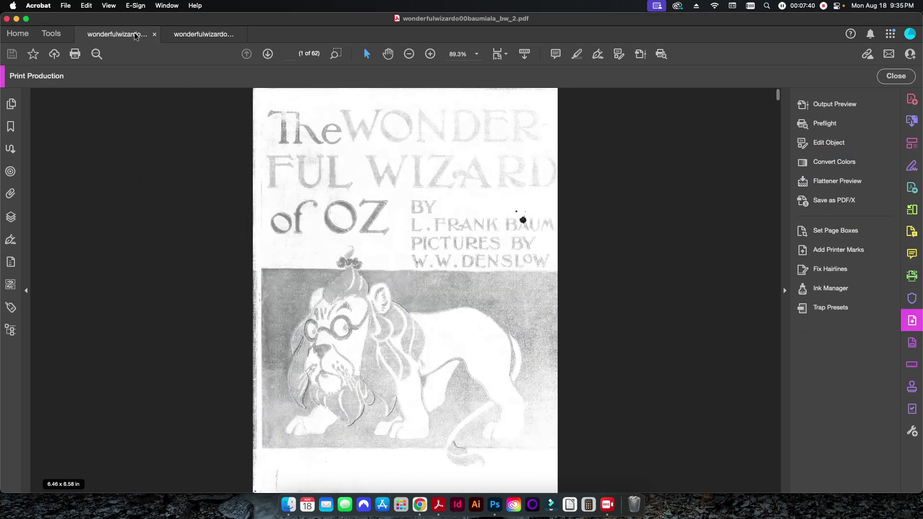
{"action": "left_click", "coordinate": [895, 76]}
Compare the cover page of the adjusted wonderfulwizardo00baumiala_bw_2.pdf with the original PDF.
{"action": "left_click", "coordinate": [198, 35]}
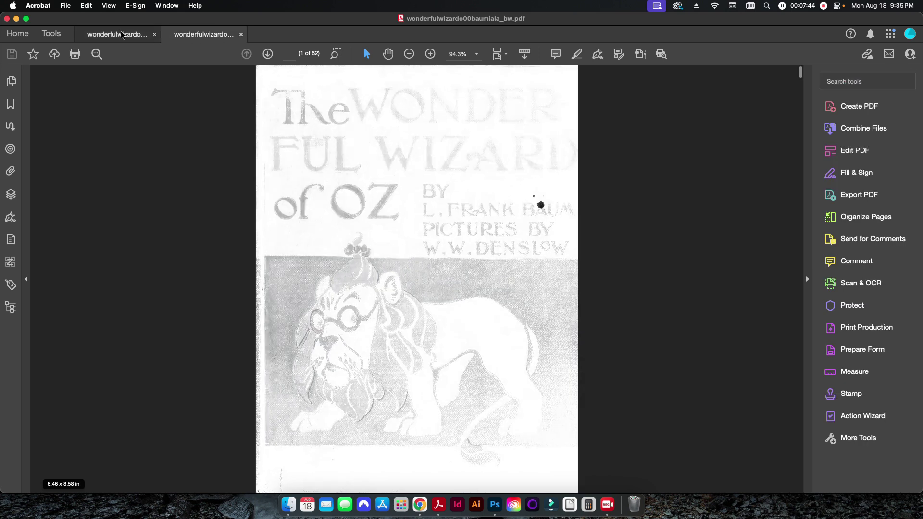
{"action": "left_click", "coordinate": [144, 36]}
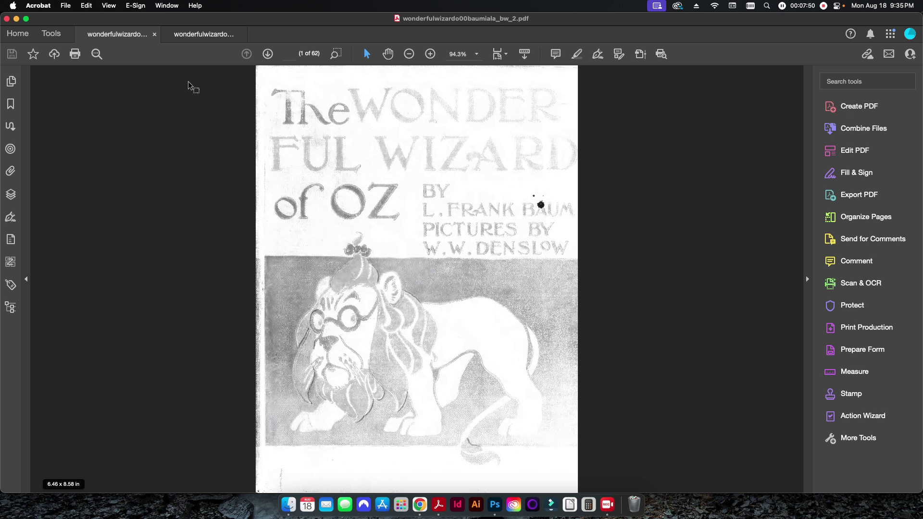
{"action": "left_click", "coordinate": [194, 35]}
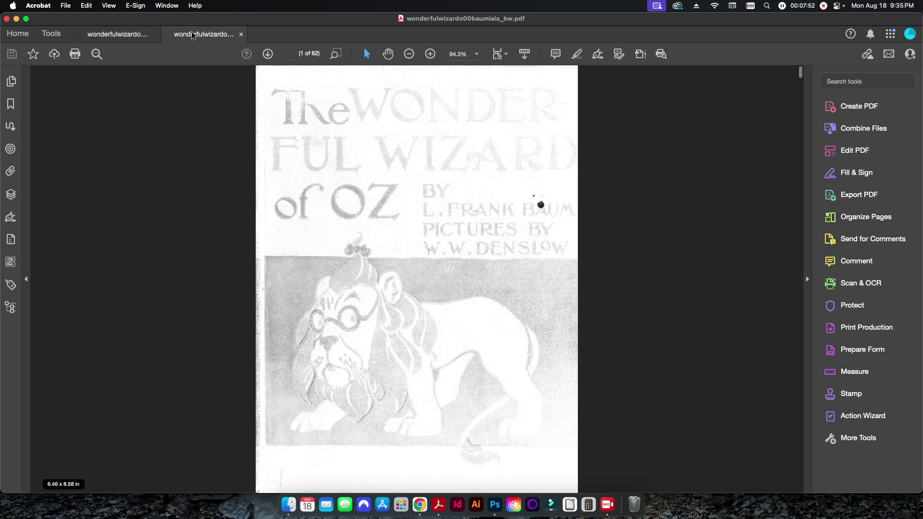
{"action": "left_click", "coordinate": [108, 39]}
{"action": "left_click", "coordinate": [213, 34]}
Compare the title page, page 5, between the original PDF and the adjusted bw_2 copy.
{"action": "scroll", "coordinate": [315, 302], "scroll_direction": "down", "scroll_amount": 10}
{"action": "scroll", "coordinate": [315, 301], "scroll_direction": "down", "scroll_amount": 20}
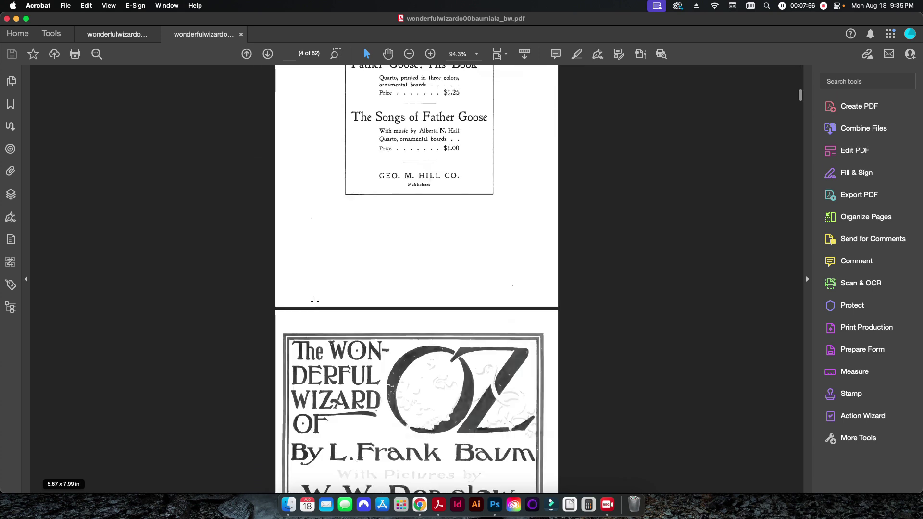
{"action": "left_click", "coordinate": [107, 39]}
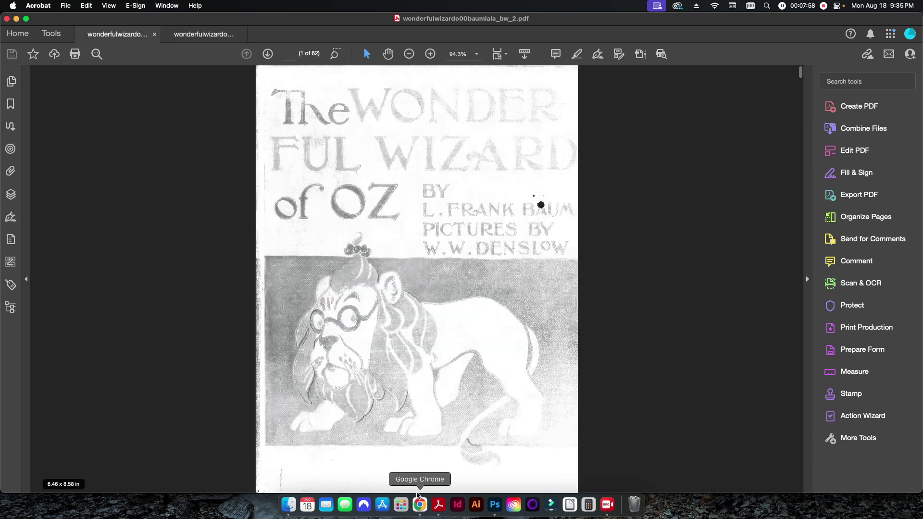
{"action": "scroll", "coordinate": [352, 327], "scroll_direction": "down", "scroll_amount": 20}
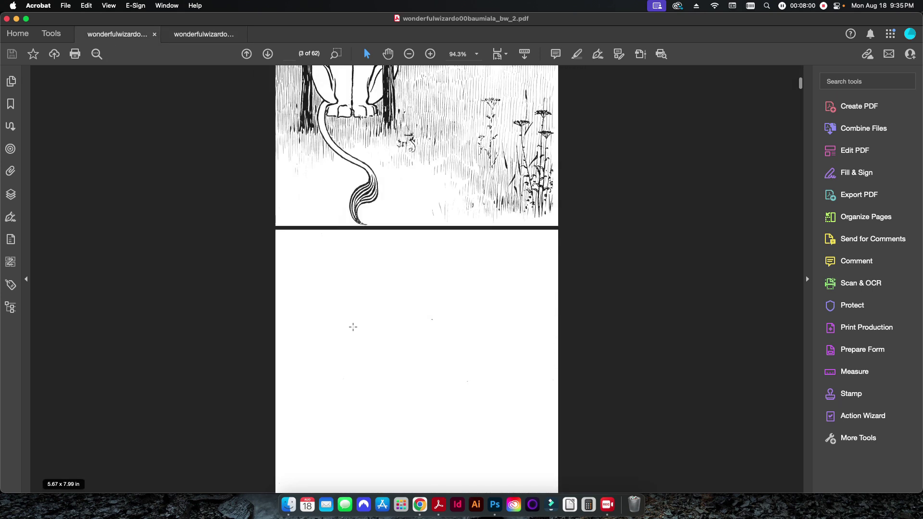
{"action": "scroll", "coordinate": [352, 326], "scroll_direction": "down", "scroll_amount": 6}
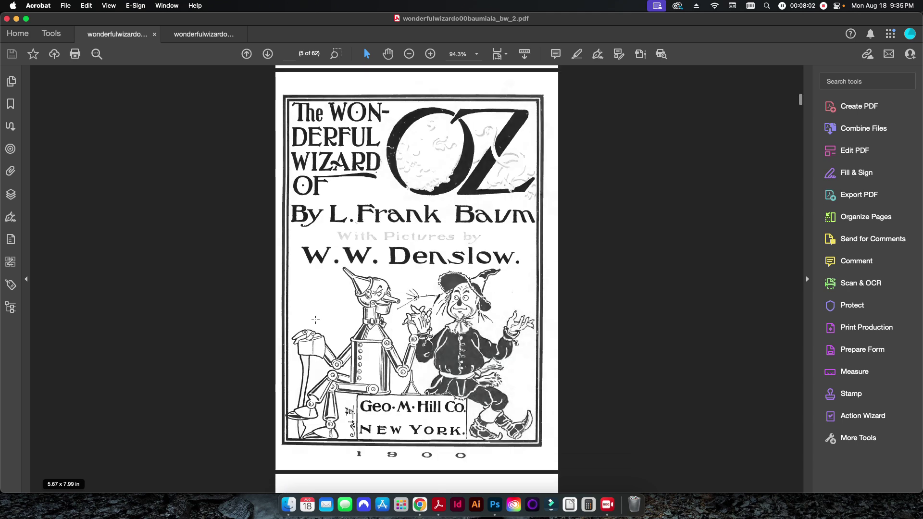
{"action": "left_click", "coordinate": [198, 35]}
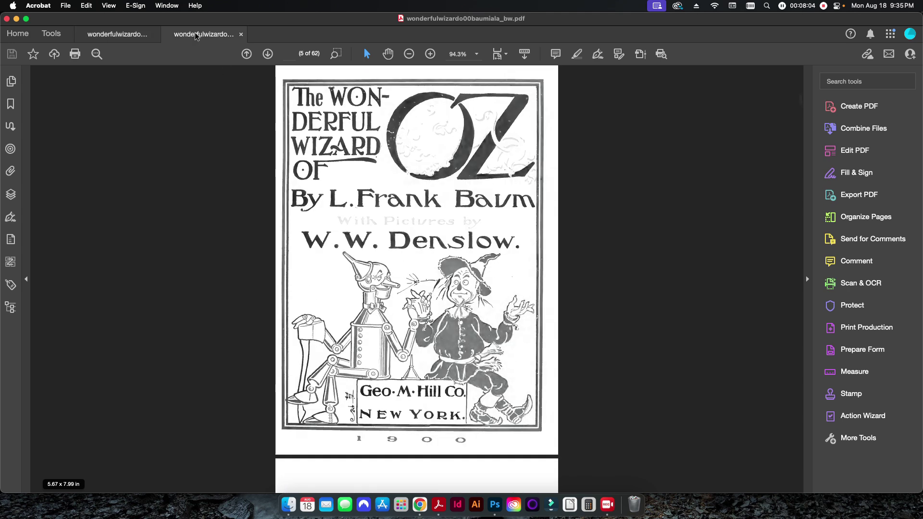
{"action": "left_click", "coordinate": [119, 39]}
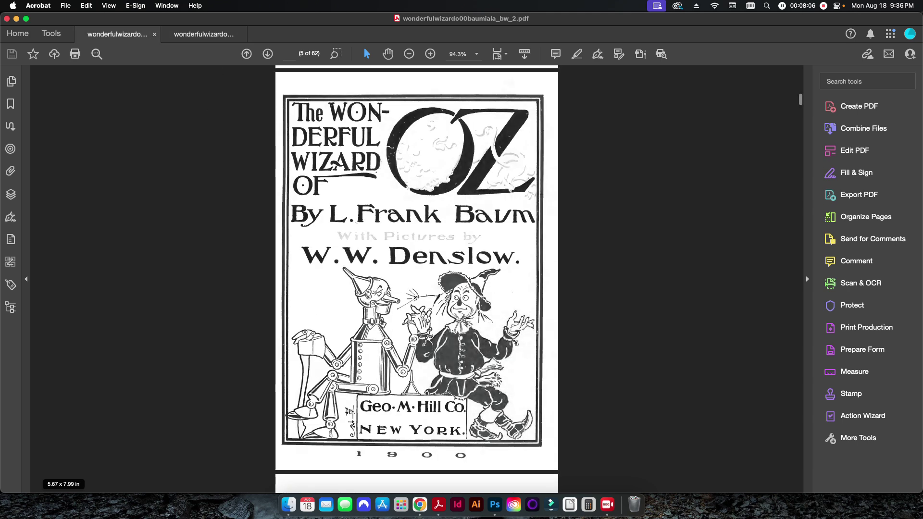
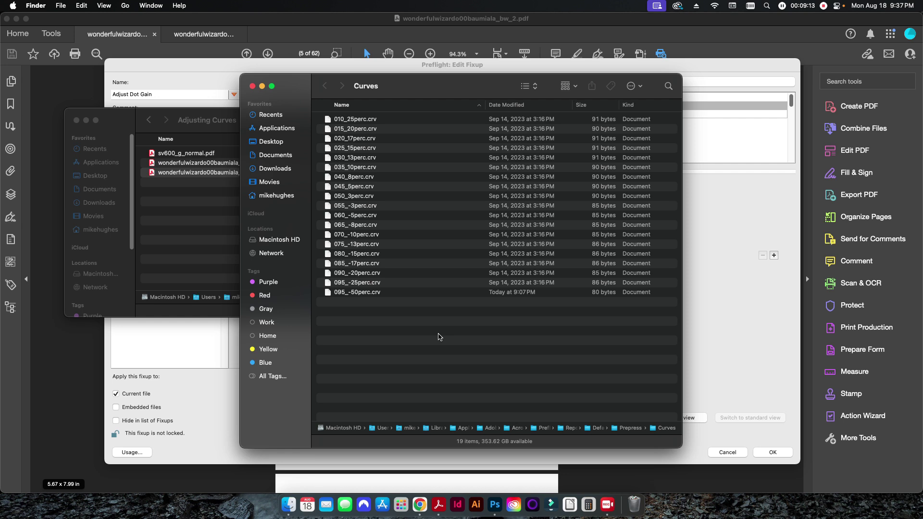
Open the dot gain curve configuration folder from the fixup editor and view 095_-25perc.crv in TextEdit.
{"action": "left_click", "coordinate": [767, 333]}
{"action": "left_click", "coordinate": [418, 207]}
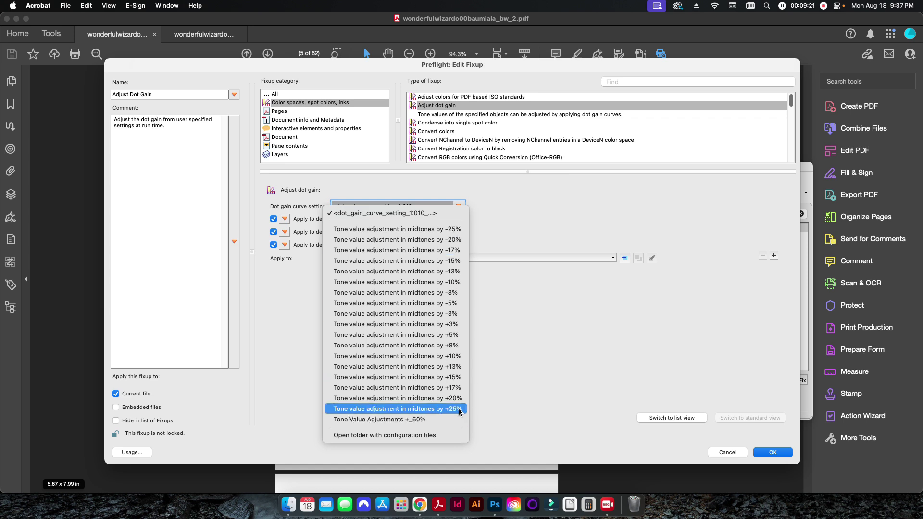
{"action": "left_click", "coordinate": [449, 435]}
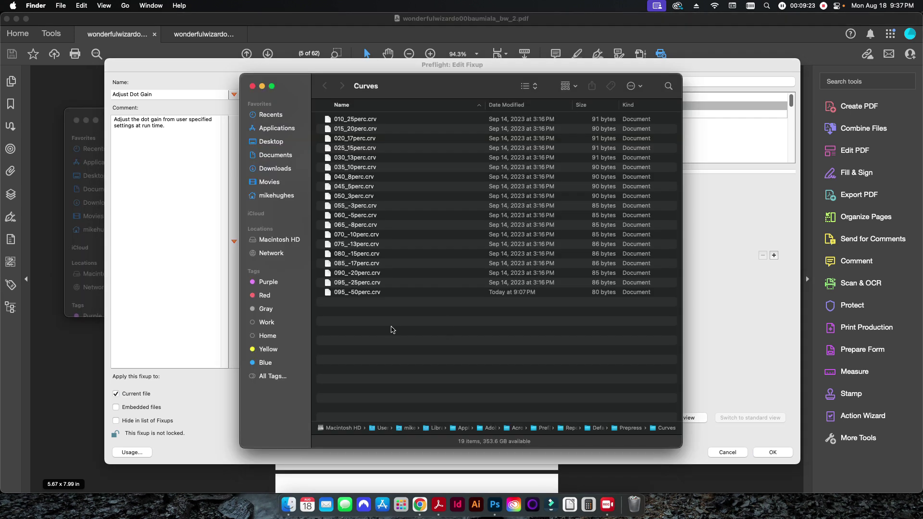
{"action": "left_click", "coordinate": [359, 282]}
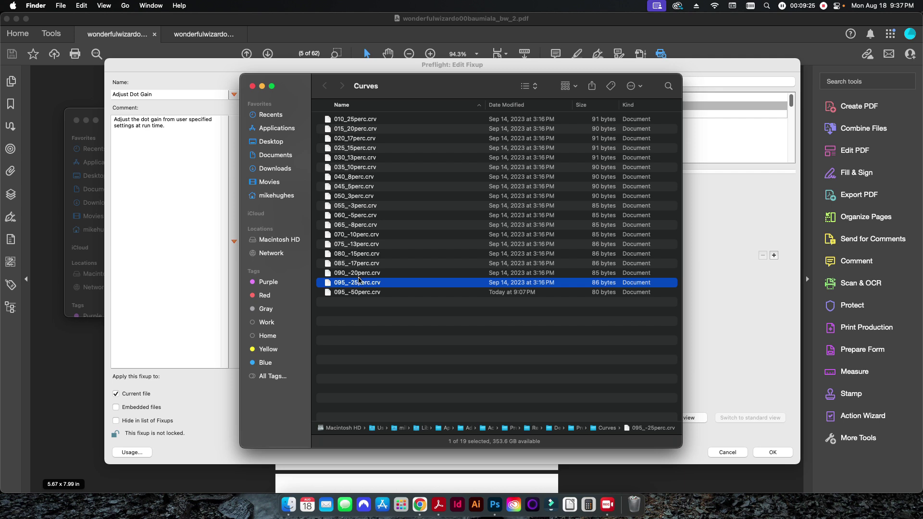
{"action": "right_click", "coordinate": [359, 282]}
{"action": "mouse_move", "coordinate": [398, 296]}
{"action": "left_click", "coordinate": [511, 296]}
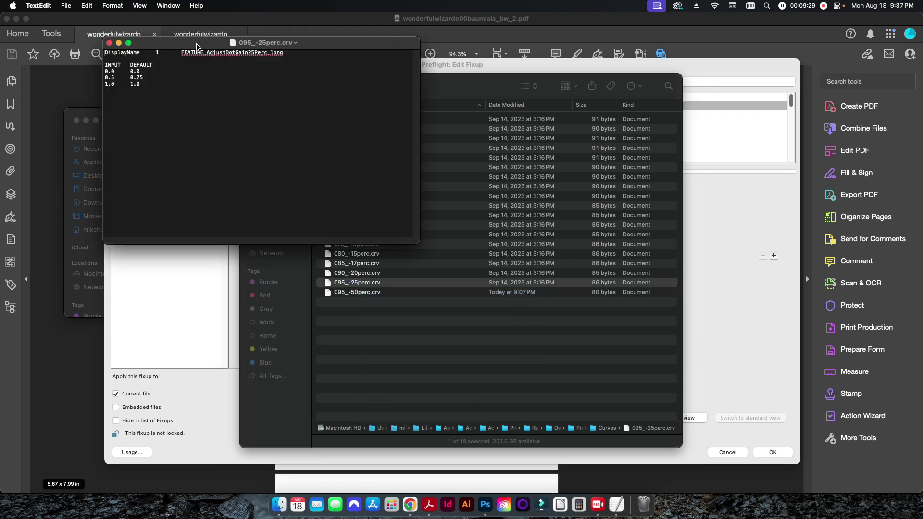
{"action": "left_click_drag", "start_coordinate": [196, 47], "coordinate": [256, 204]}
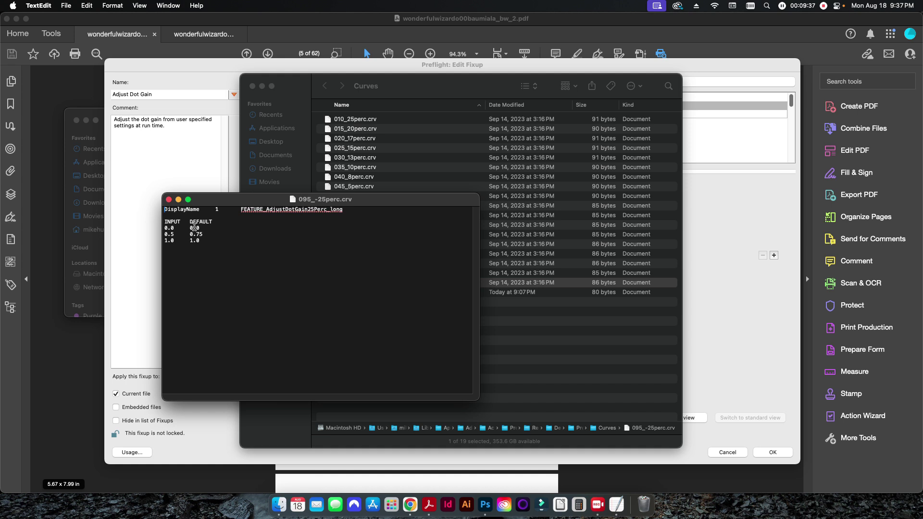
Examine the INPUT and DEFAULT value pairs for the endpoints and midtone in 095_-25perc.crv.
{"action": "double_click", "coordinate": [167, 228]}
{"action": "left_click_drag", "start_coordinate": [167, 240], "coordinate": [174, 241]}
{"action": "left_click", "coordinate": [214, 259]}
{"action": "left_click_drag", "start_coordinate": [174, 228], "coordinate": [164, 228]}
{"action": "left_click", "coordinate": [196, 228]}
{"action": "double_click", "coordinate": [174, 240]}
{"action": "left_click", "coordinate": [198, 241]}
{"action": "double_click", "coordinate": [169, 234]}
{"action": "left_click_drag", "start_coordinate": [201, 231], "coordinate": [202, 236]}
{"action": "left_click", "coordinate": [212, 265]}
Open 095_-50perc.crv in TextEdit beside the 25% curve file and examine its input and output values.
{"action": "left_click", "coordinate": [425, 335]}
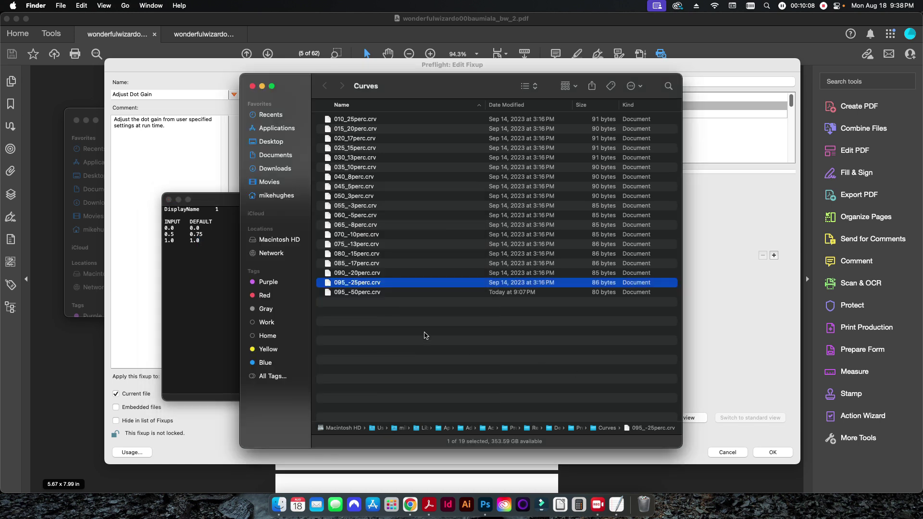
{"action": "right_click", "coordinate": [360, 292]}
{"action": "mouse_move", "coordinate": [413, 306]}
{"action": "left_click", "coordinate": [503, 313]}
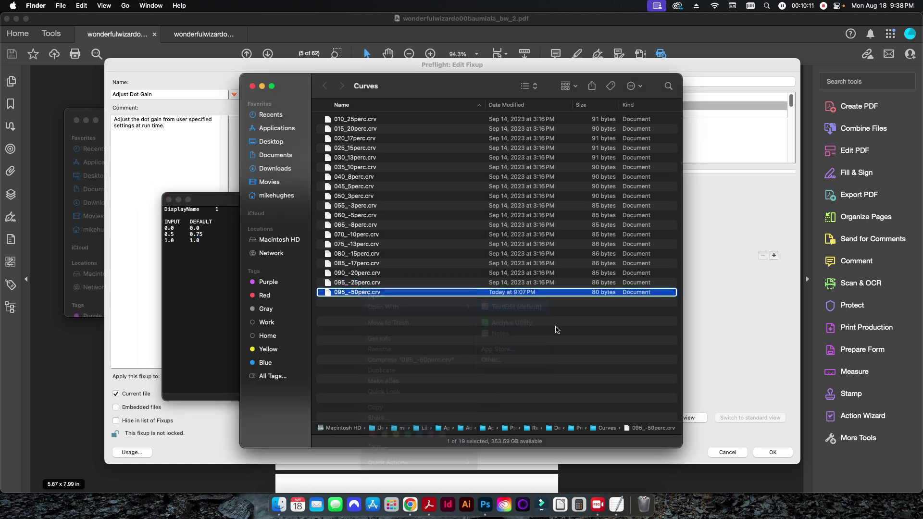
{"action": "left_click_drag", "start_coordinate": [209, 56], "coordinate": [491, 198]}
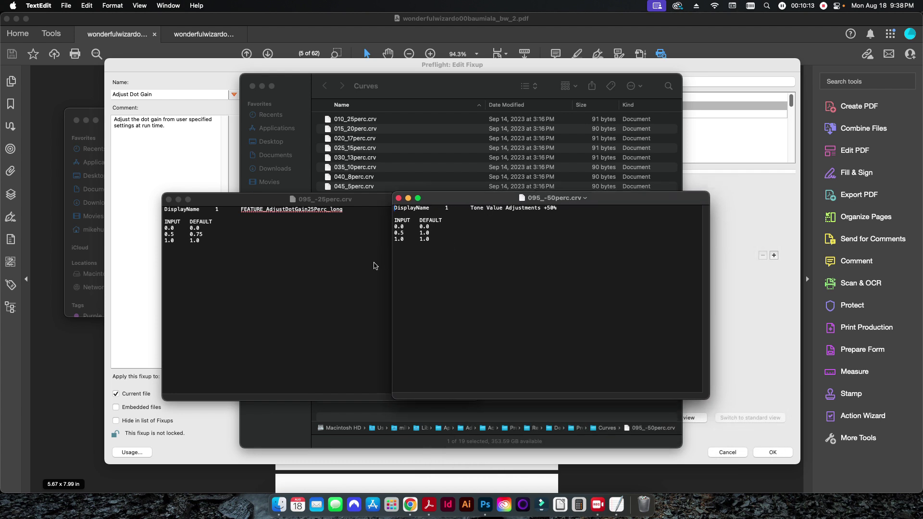
{"action": "double_click", "coordinate": [397, 227]}
{"action": "double_click", "coordinate": [397, 233]}
Close both curve files and the Curves folder, and leave the fixup editor without making changes.
{"action": "left_click", "coordinate": [398, 198]}
{"action": "left_click", "coordinate": [168, 200]}
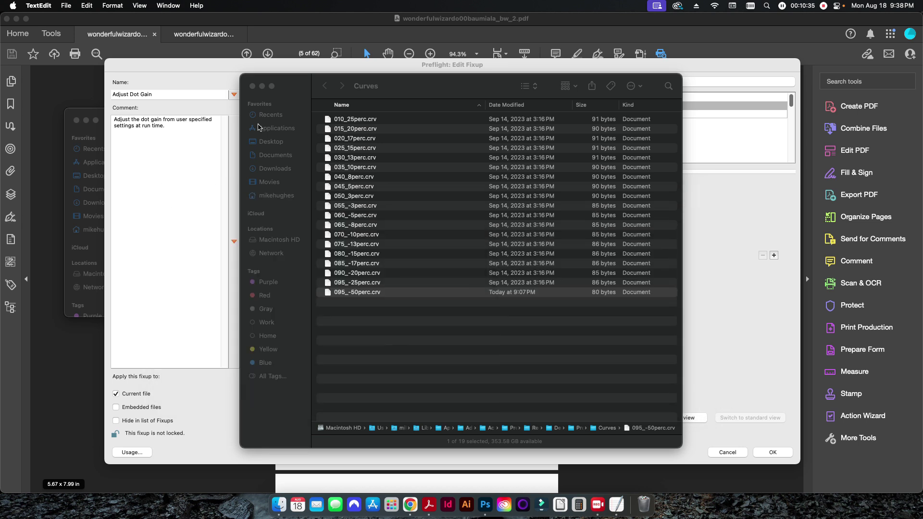
{"action": "left_click", "coordinate": [252, 86]}
{"action": "left_click", "coordinate": [485, 301]}
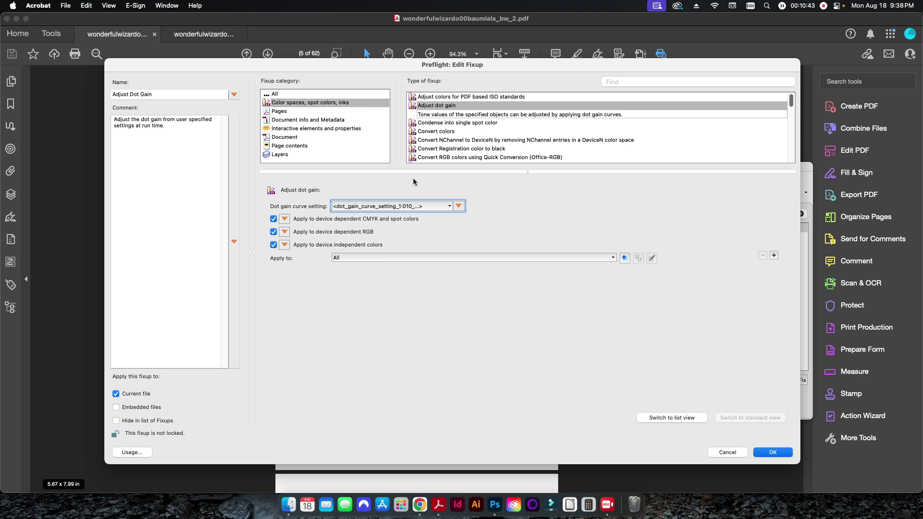
{"action": "left_click", "coordinate": [410, 208]}
{"action": "key", "text": "Escape"}
{"action": "left_click", "coordinate": [730, 456]}
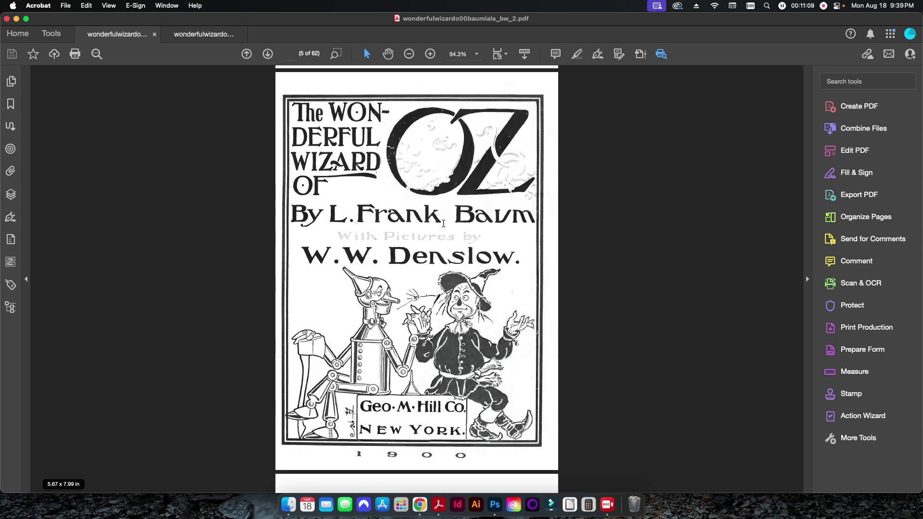
Run the Preflight Adjust Dot Gain fixup on the original PDF with the curve setting "Tone Value Adjustments +_50%".
{"action": "left_click", "coordinate": [211, 34]}
{"action": "scroll", "coordinate": [430, 299], "scroll_direction": "up", "scroll_amount": 10}
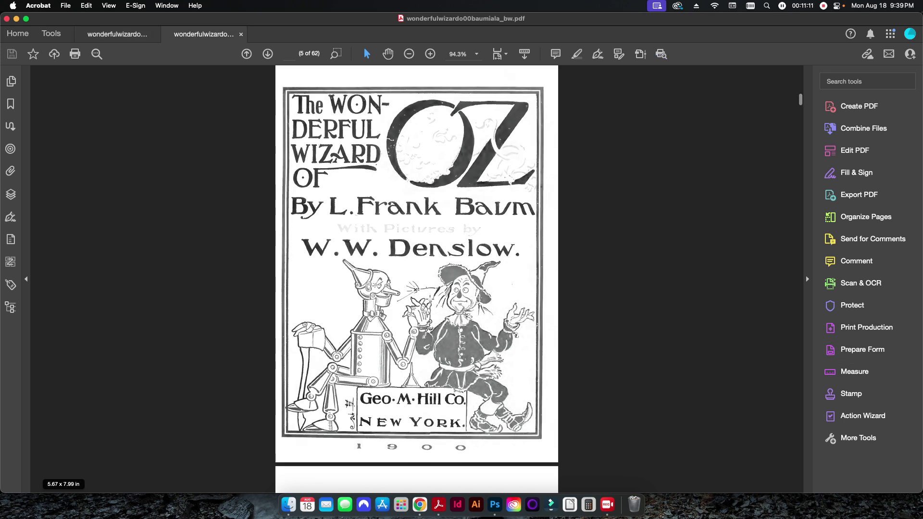
{"action": "scroll", "coordinate": [430, 299], "scroll_direction": "up", "scroll_amount": 15}
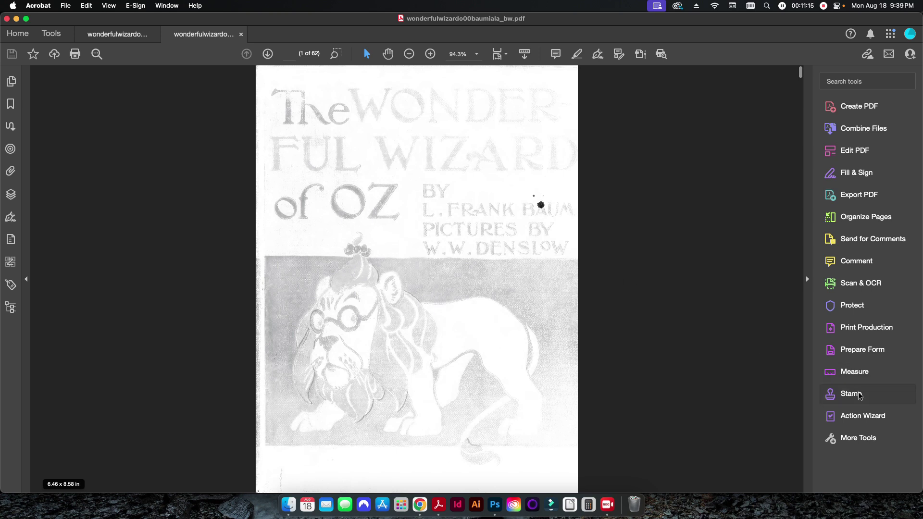
{"action": "left_click", "coordinate": [863, 331]}
{"action": "left_click", "coordinate": [824, 123]}
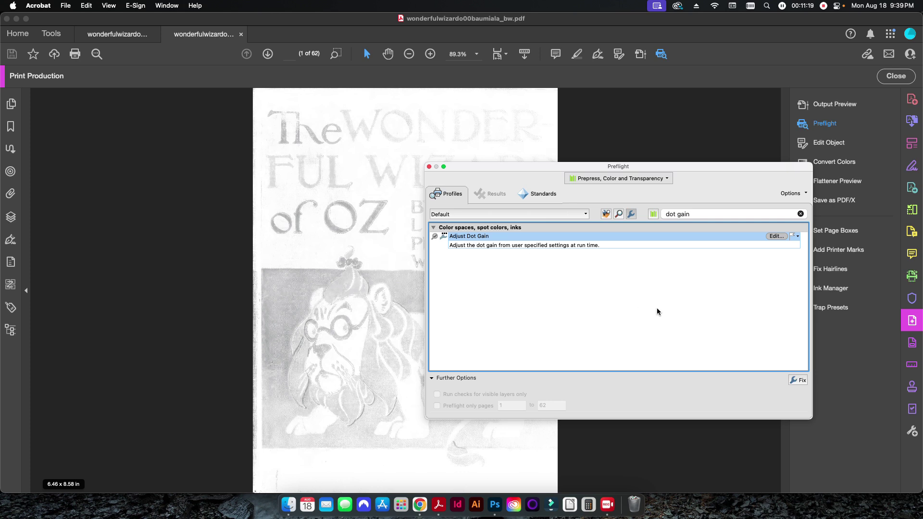
{"action": "left_click", "coordinate": [793, 383]}
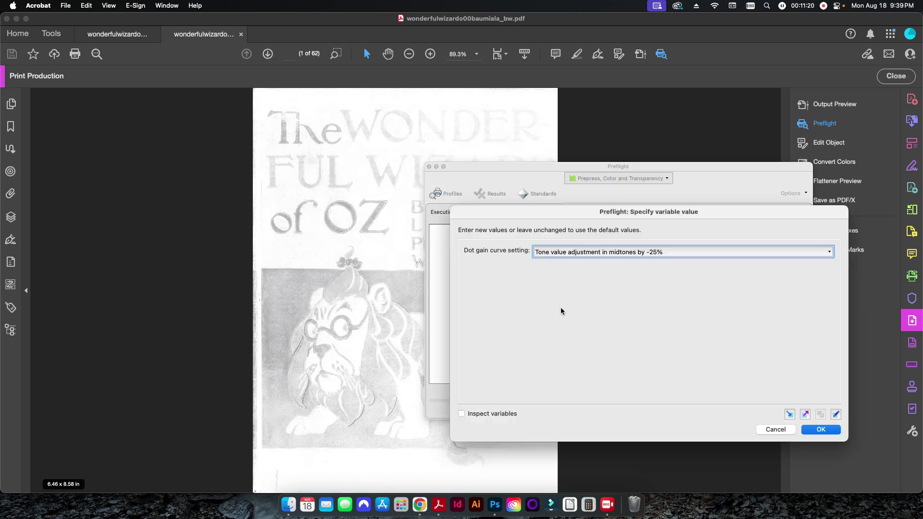
{"action": "left_click", "coordinate": [563, 254]}
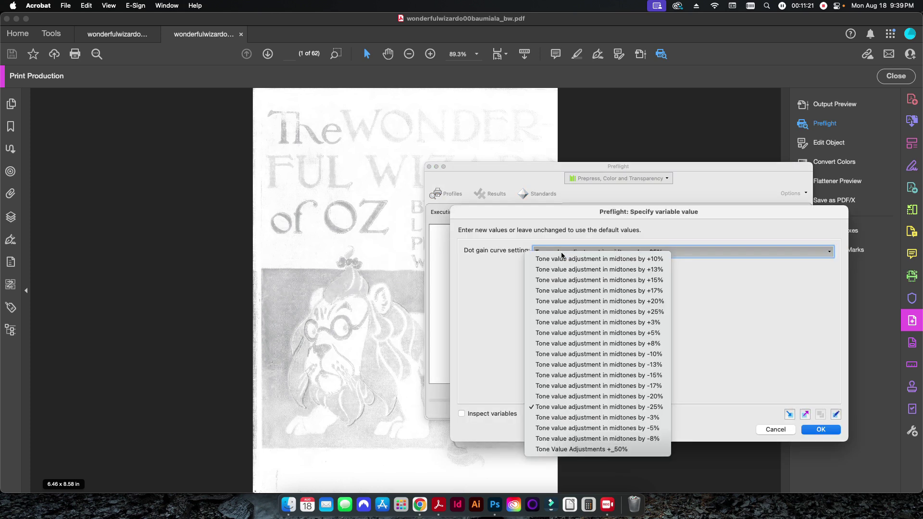
{"action": "left_click", "coordinate": [554, 449]}
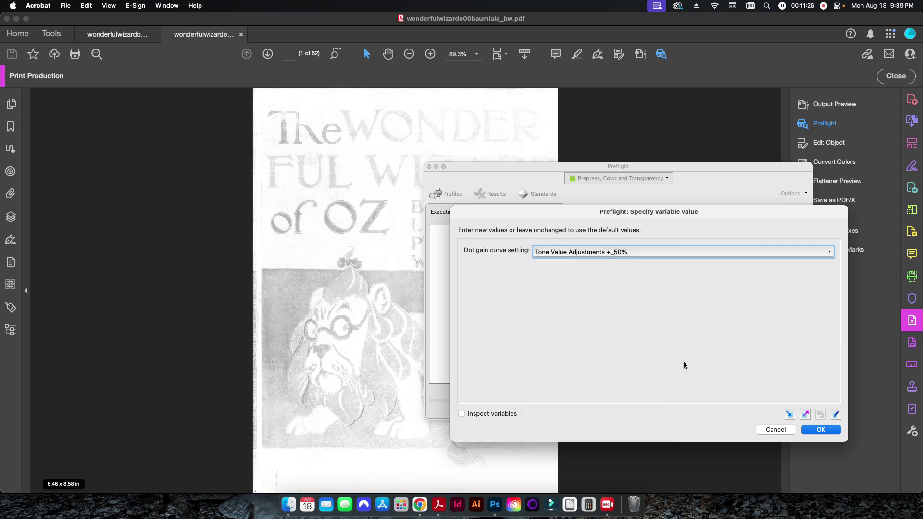
{"action": "left_click", "coordinate": [812, 429]}
Save the adjusted PDF as wonderfulwizardo00baumiala_bw_3 in the Adjusting Curves folder and close Preflight.
{"action": "key", "text": "Right"}
{"action": "type", "text": "_3"}
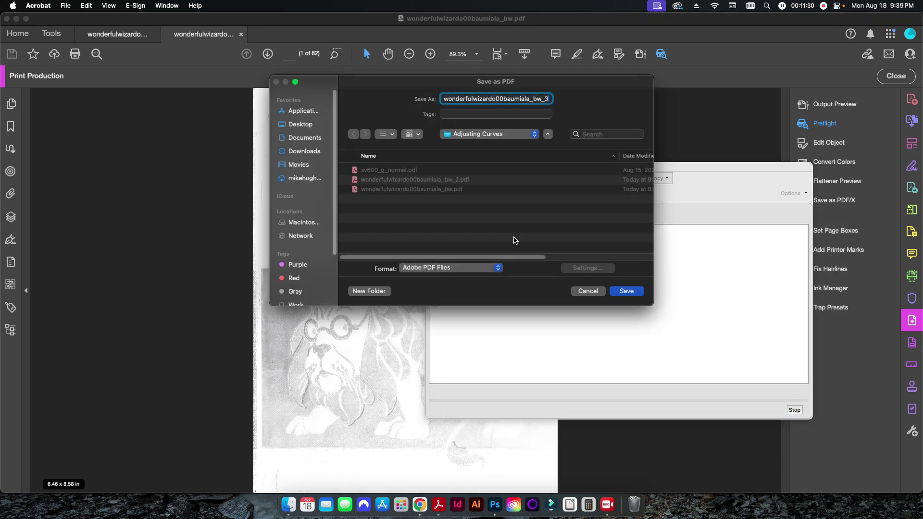
{"action": "left_click", "coordinate": [620, 291]}
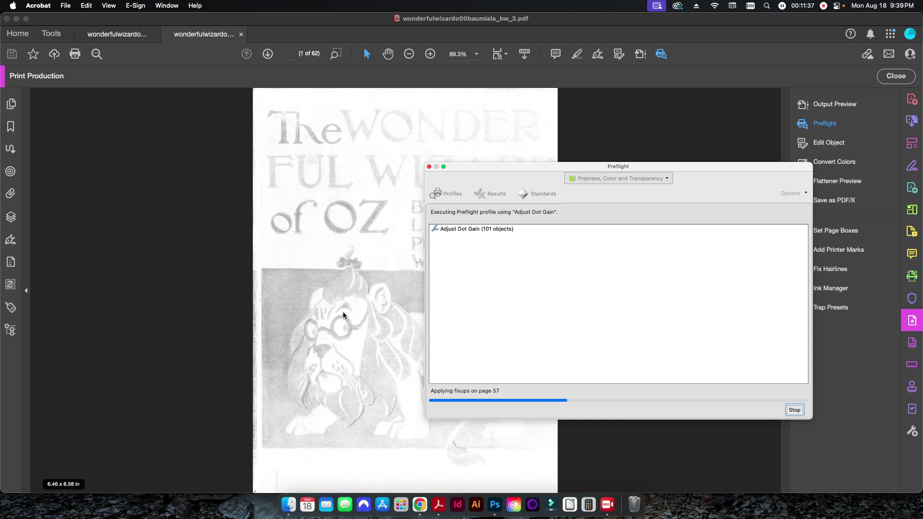
{"action": "left_click", "coordinate": [429, 167]}
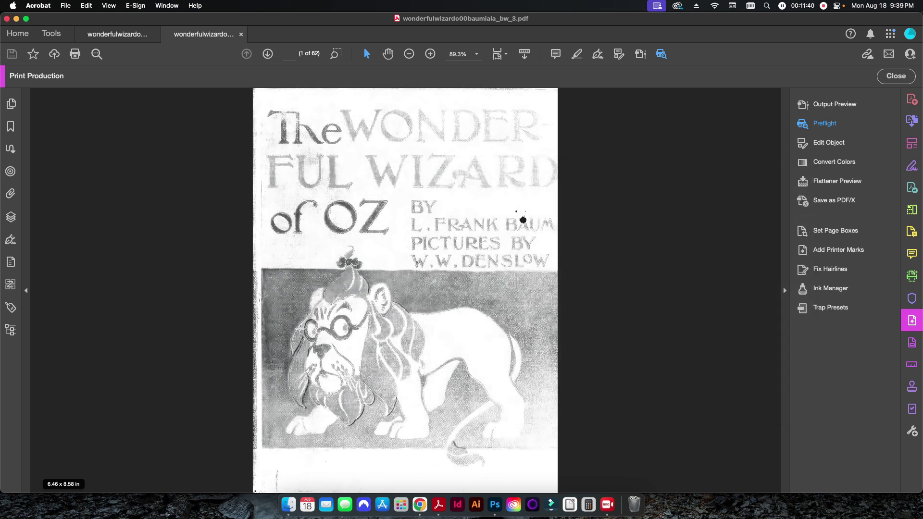
Compare the bw_2 and bw_3 copies on the cover, and examine the bw_3 copy through its title page.
{"action": "left_click", "coordinate": [117, 33]}
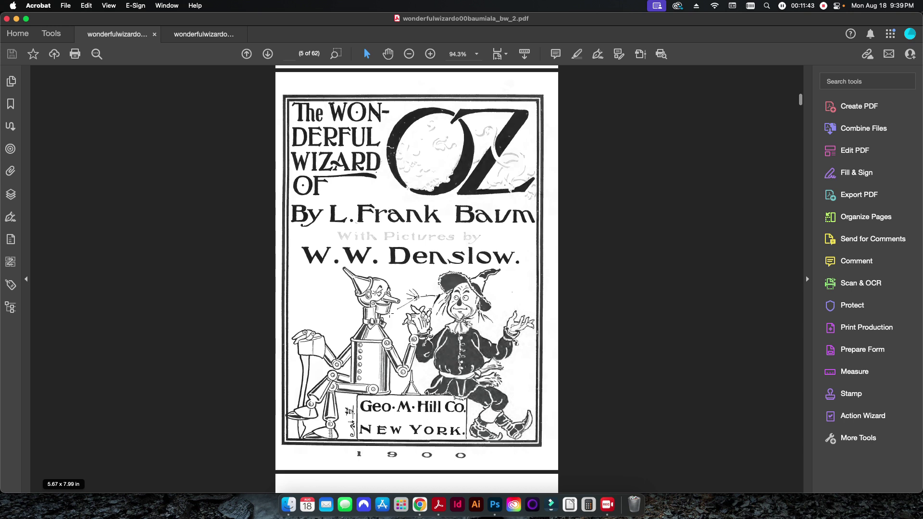
{"action": "key", "text": "Home"}
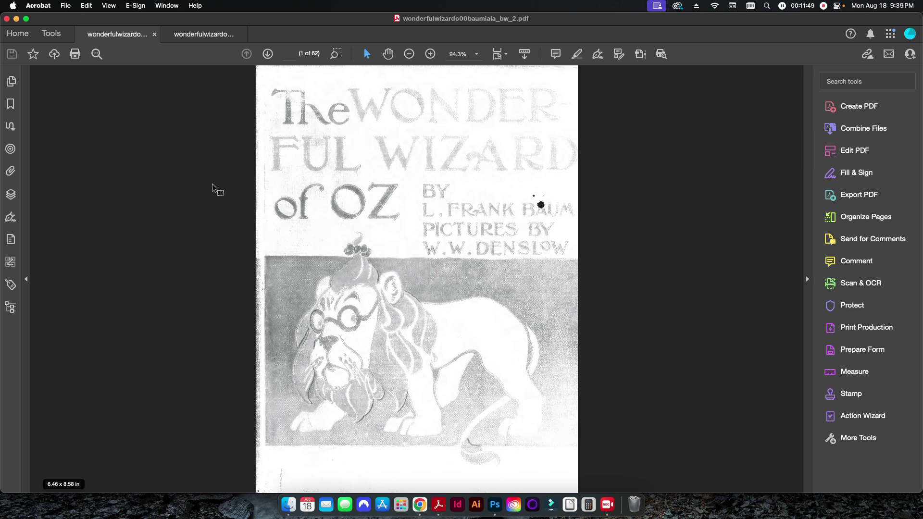
{"action": "left_click", "coordinate": [195, 37]}
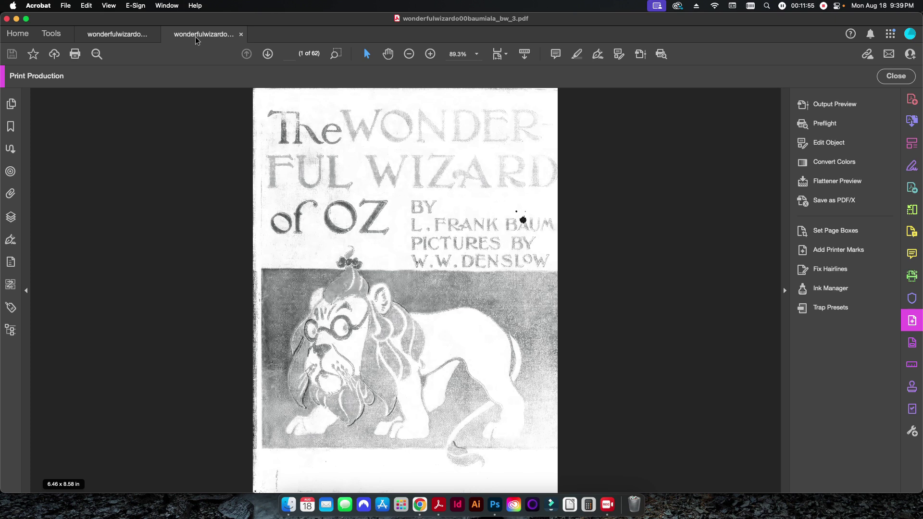
{"action": "scroll", "coordinate": [218, 189], "scroll_direction": "down", "scroll_amount": 20}
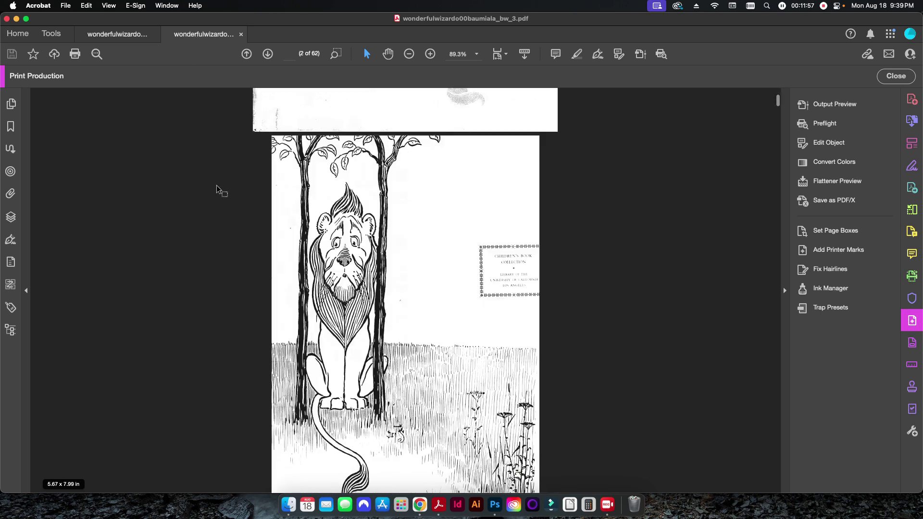
{"action": "scroll", "coordinate": [343, 255], "scroll_direction": "down", "scroll_amount": 15}
{"action": "scroll", "coordinate": [350, 257], "scroll_direction": "up", "scroll_amount": 6}
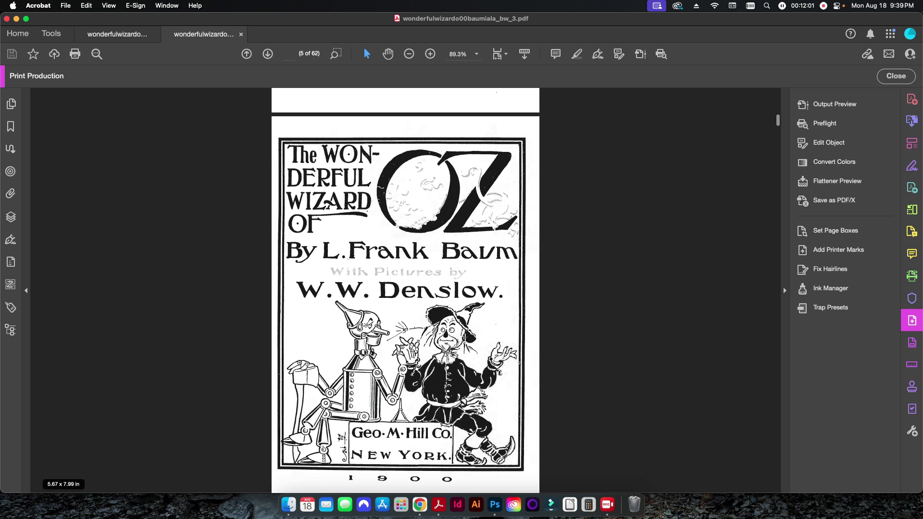
Open the original wonderfulwizardo00baumiala_bw.pdf from Finder in Acrobat and go to its title page.
{"action": "left_click", "coordinate": [288, 504]}
{"action": "double_click", "coordinate": [231, 182]}
{"action": "scroll", "coordinate": [518, 307], "scroll_direction": "down", "scroll_amount": 10}
{"action": "scroll", "coordinate": [517, 306], "scroll_direction": "down", "scroll_amount": 10}
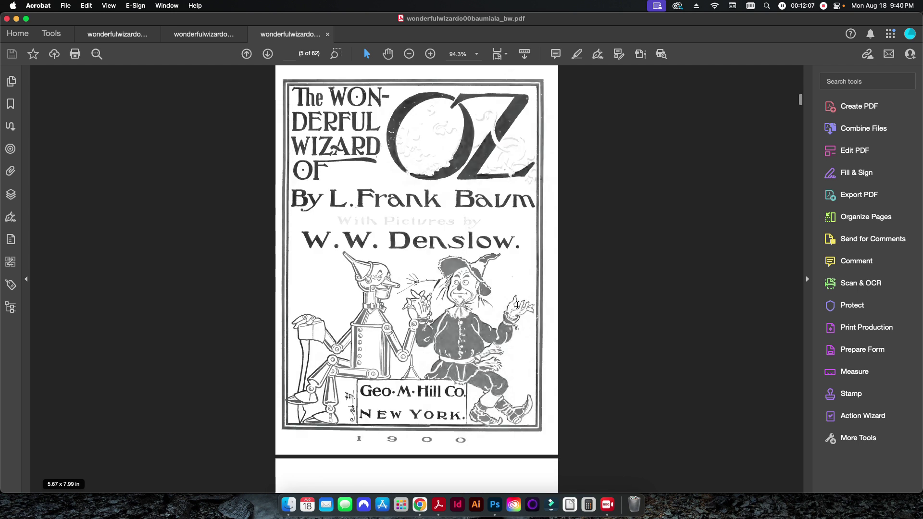
Compare the title page's darkness in the original PDF and the bw_3 copy, closing the Print Production tools so both views match.
{"action": "left_click", "coordinate": [203, 34]}
{"action": "left_click", "coordinate": [291, 36]}
{"action": "left_click", "coordinate": [224, 36]}
{"action": "left_click", "coordinate": [896, 76]}
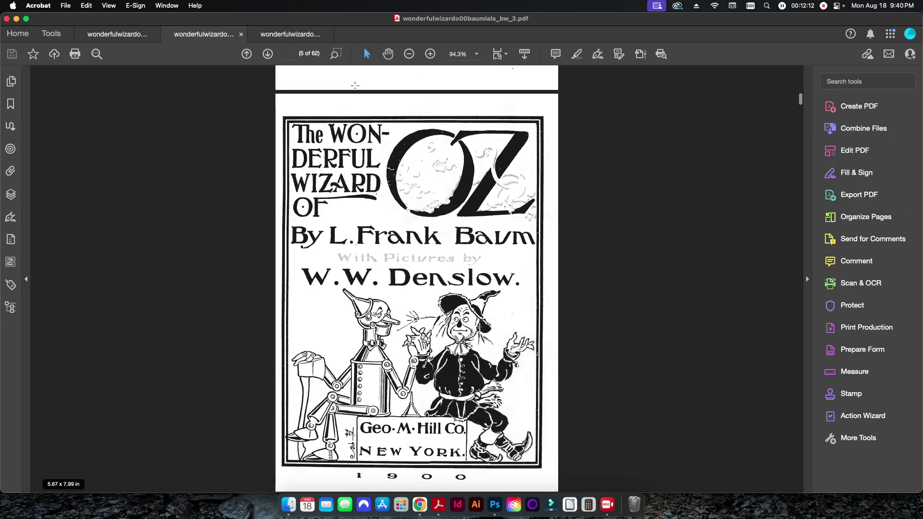
{"action": "left_click", "coordinate": [284, 35]}
{"action": "scroll", "coordinate": [409, 253], "scroll_direction": "down", "scroll_amount": 4}
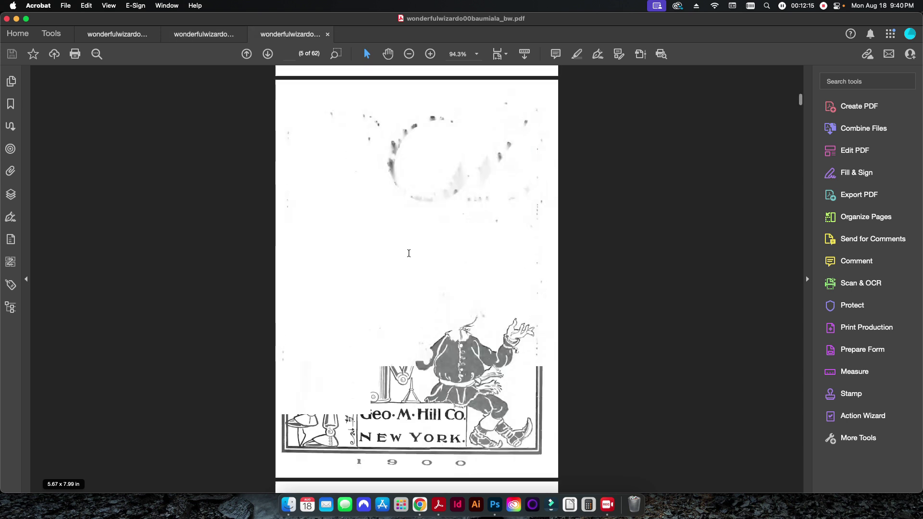
{"action": "scroll", "coordinate": [409, 253], "scroll_direction": "down", "scroll_amount": 10}
{"action": "scroll", "coordinate": [408, 253], "scroll_direction": "up", "scroll_amount": 15}
{"action": "scroll", "coordinate": [409, 254], "scroll_direction": "down", "scroll_amount": 5}
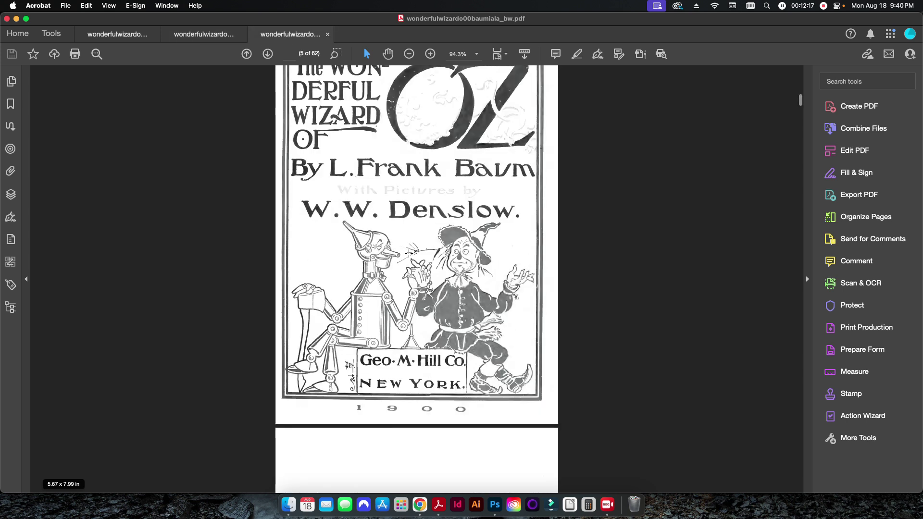
{"action": "left_click", "coordinate": [205, 32]}
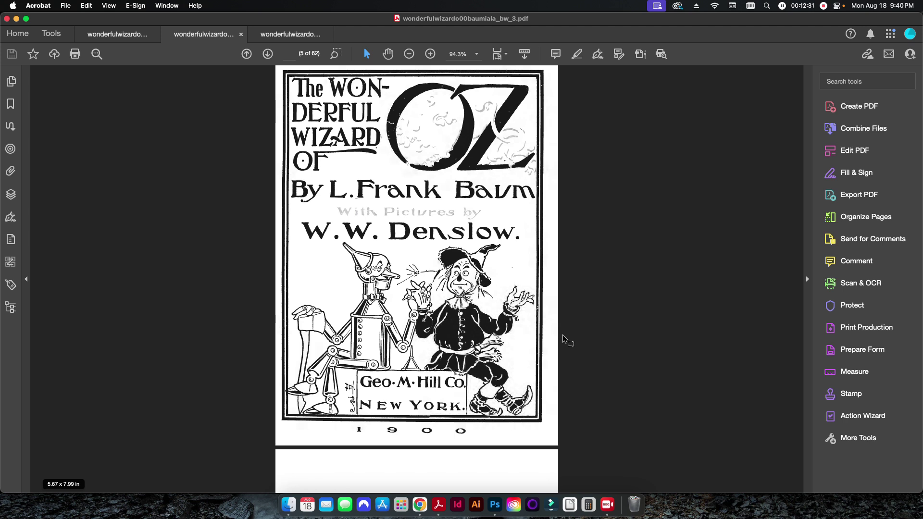
Examine the darkened text and illustrations in the bw_3 copy from the title page through the List of Chapters.
{"action": "scroll", "coordinate": [563, 335], "scroll_direction": "down", "scroll_amount": 10}
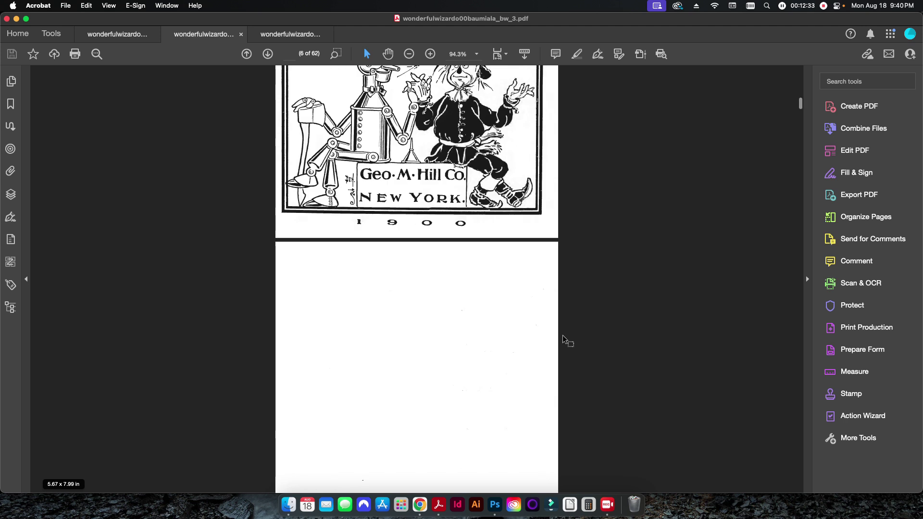
{"action": "scroll", "coordinate": [552, 335], "scroll_direction": "down", "scroll_amount": 5}
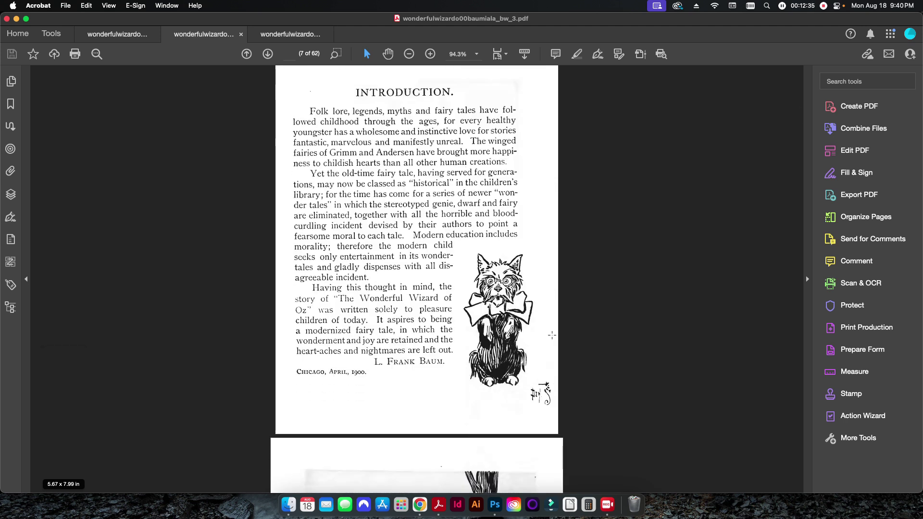
{"action": "scroll", "coordinate": [581, 303], "scroll_direction": "down", "scroll_amount": 8}
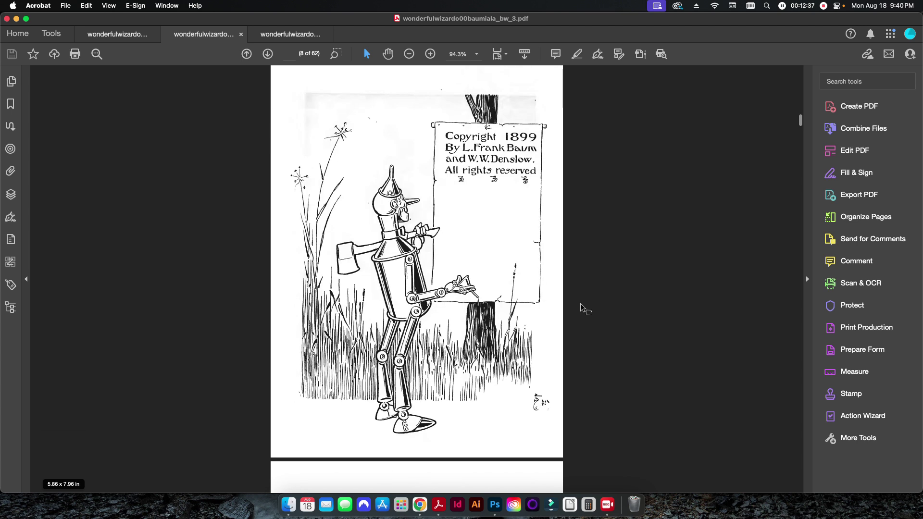
{"action": "scroll", "coordinate": [518, 277], "scroll_direction": "down", "scroll_amount": 8}
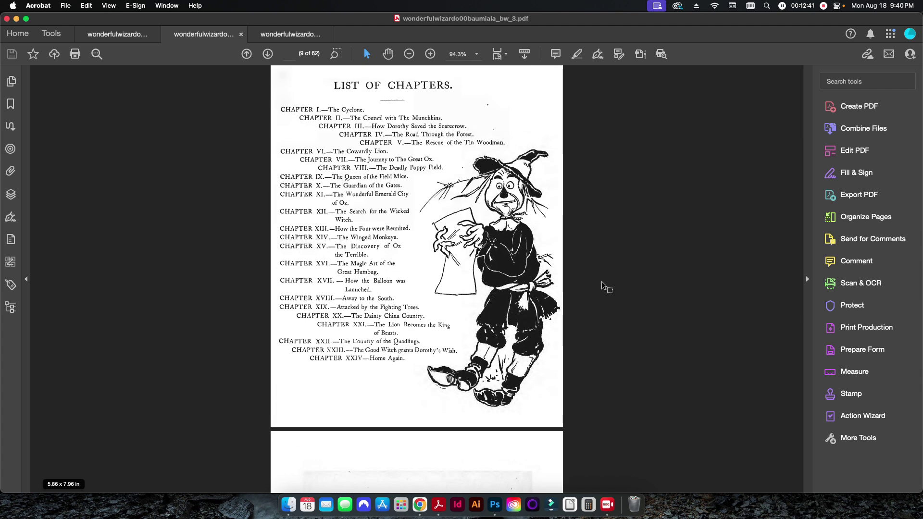
{"action": "scroll", "coordinate": [604, 286], "scroll_direction": "up", "scroll_amount": 1}
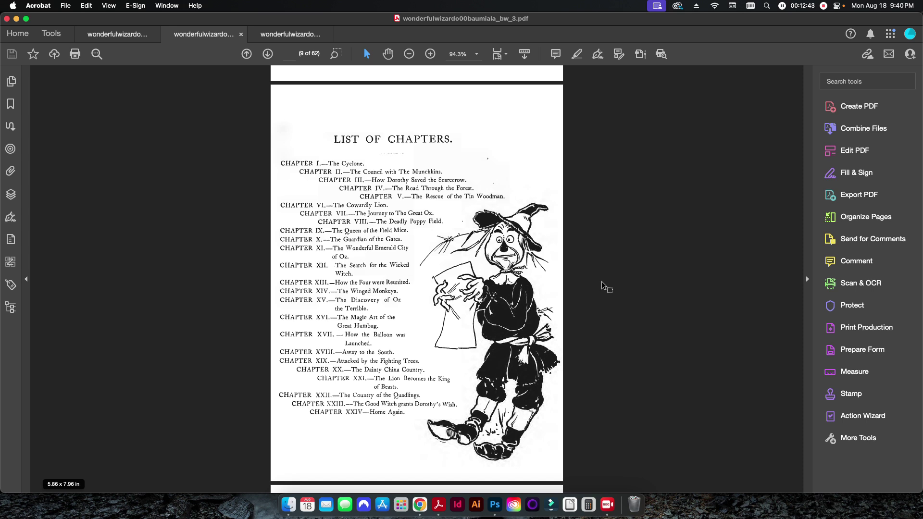